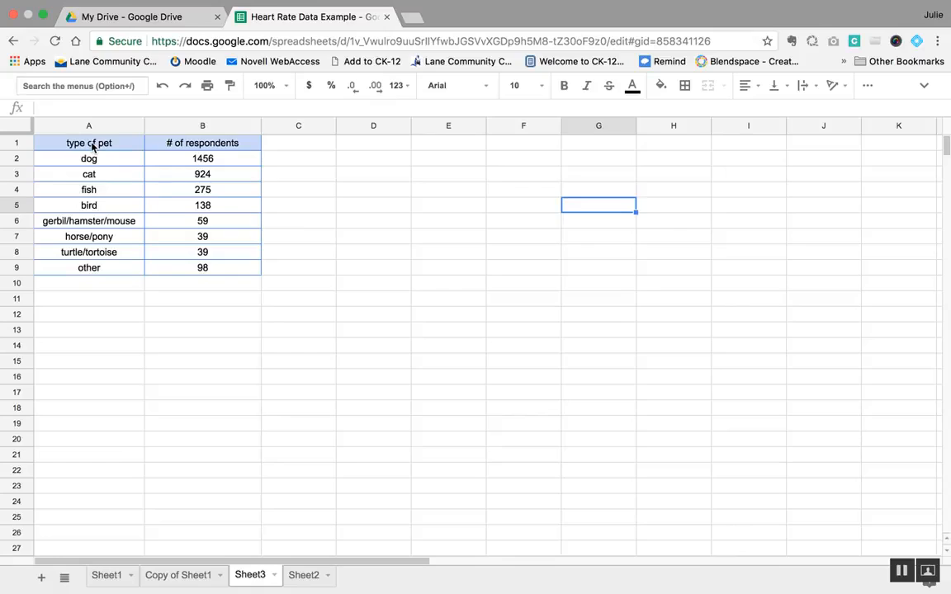
left_click(93, 146)
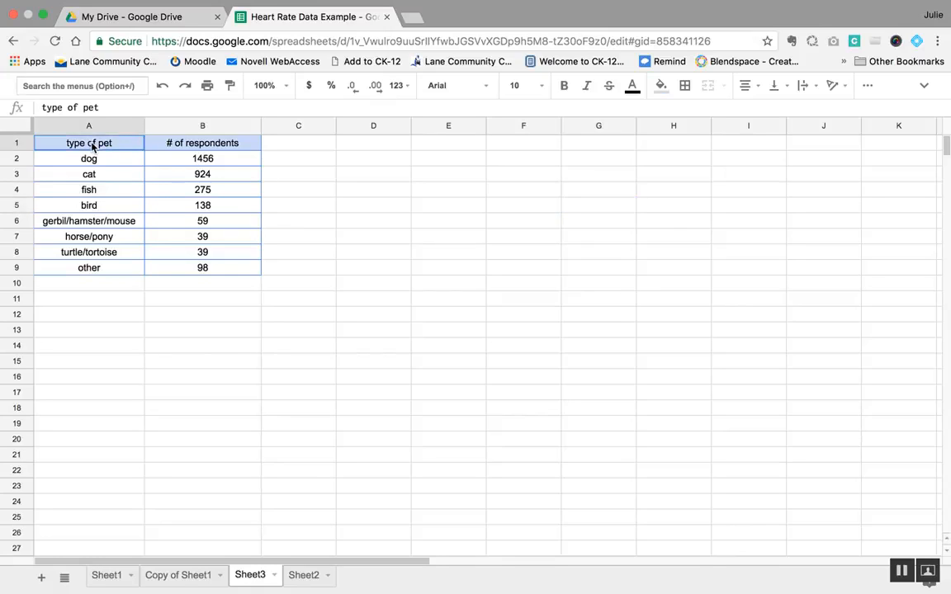
mouse_move(93, 145)
left_mouse_down()
mouse_move(159, 270)
mouse_move(173, 274)
left_mouse_up()
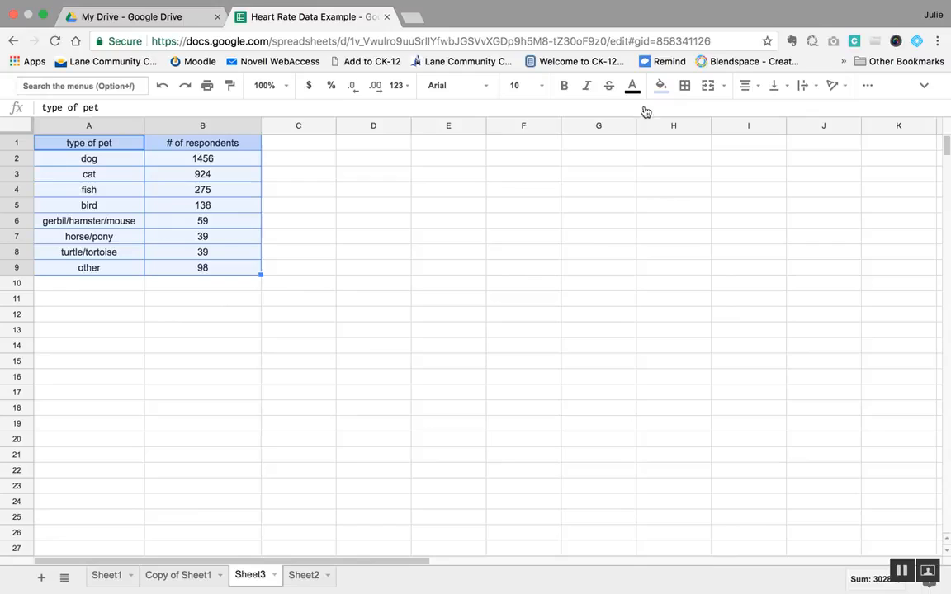
left_click(867, 87)
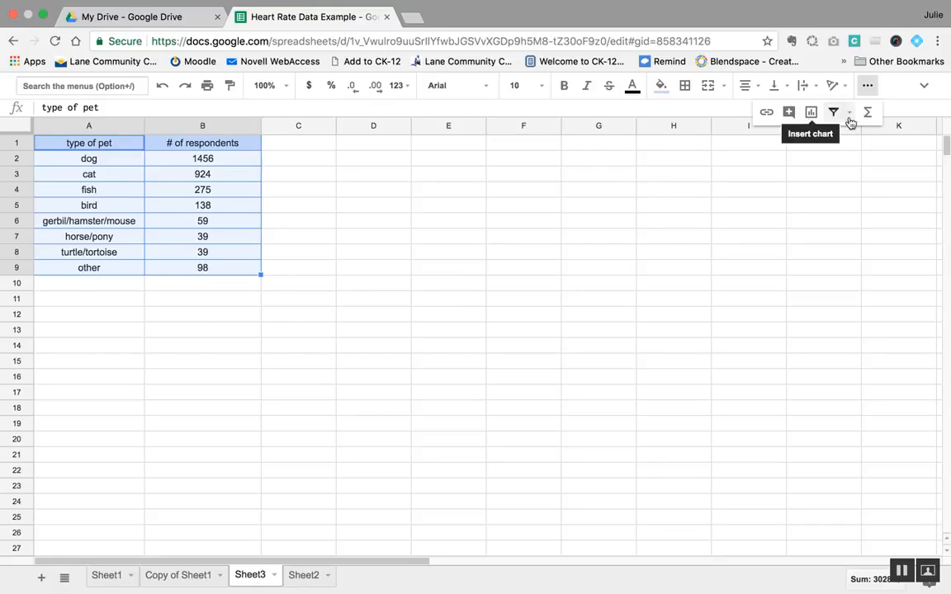
left_click(922, 87)
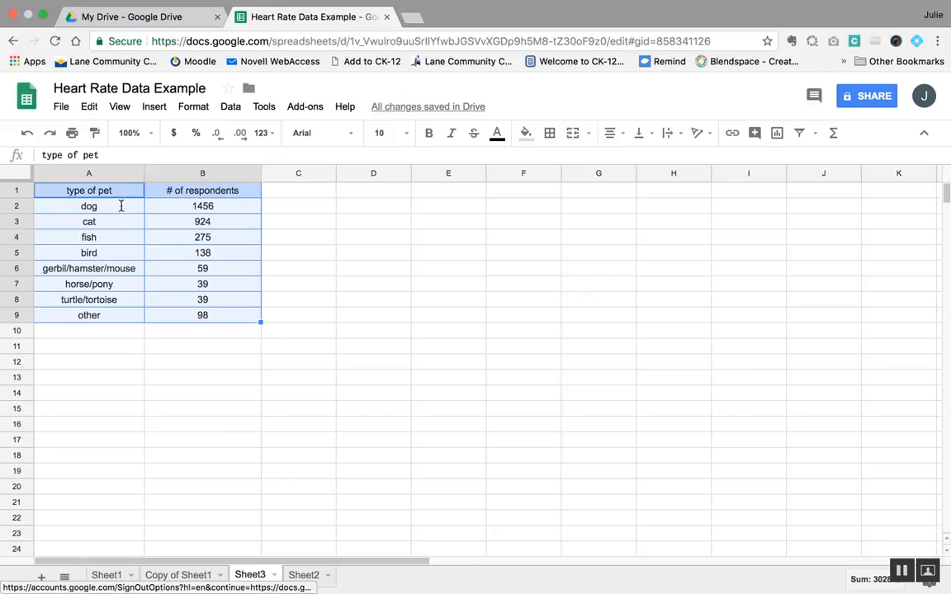
left_click(155, 107)
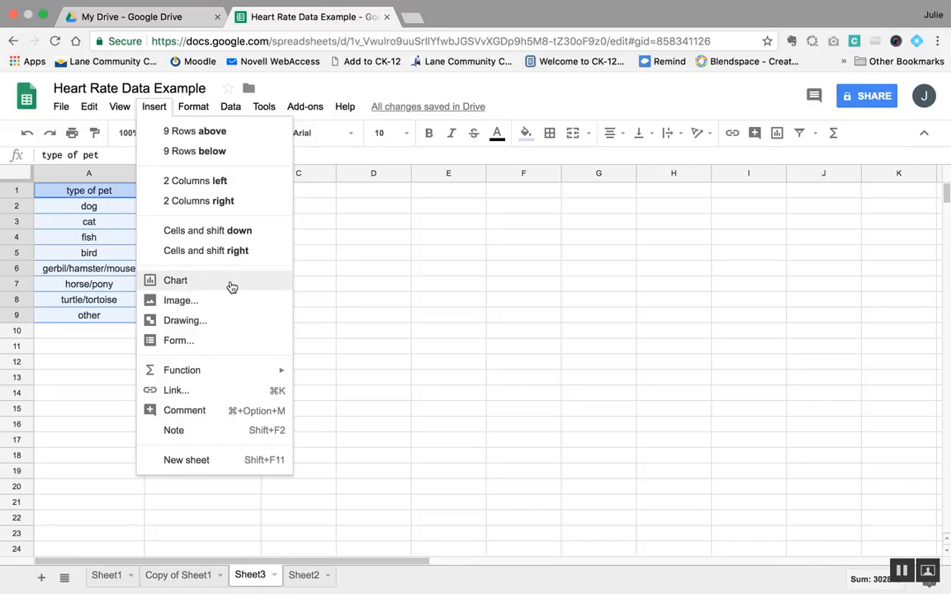
left_click(601, 327)
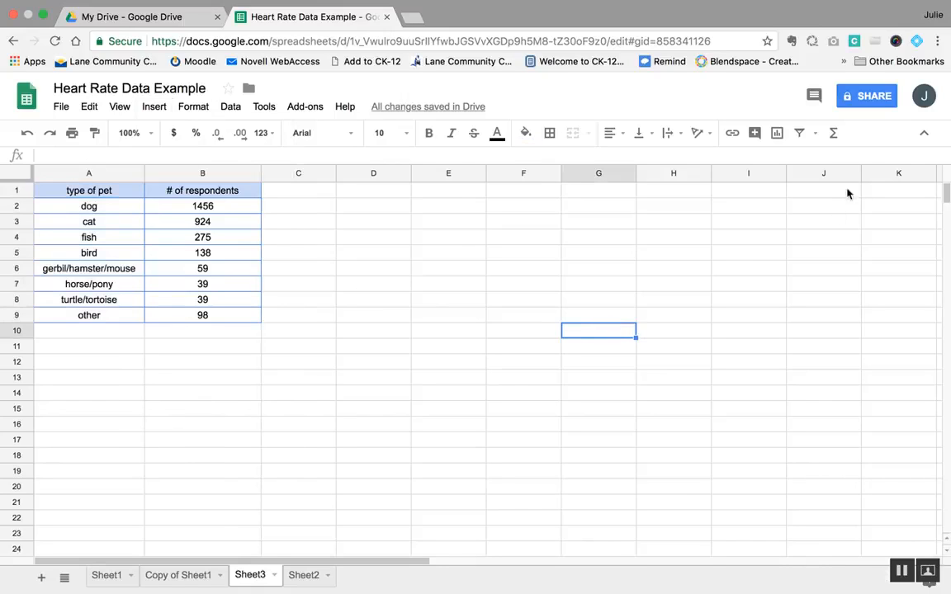
left_click(926, 134)
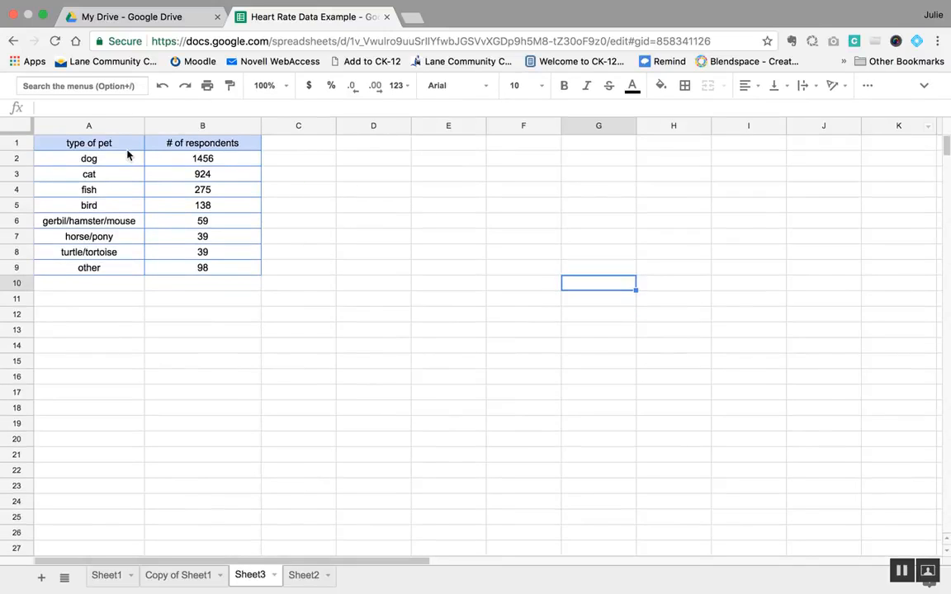
Step: Insert a chart from the pet survey data in A1:B9 and move it right to uncover the type of pet column
left_click(126, 145)
mouse_move(126, 145)
left_mouse_down()
mouse_move(159, 181)
mouse_move(170, 270)
left_mouse_up()
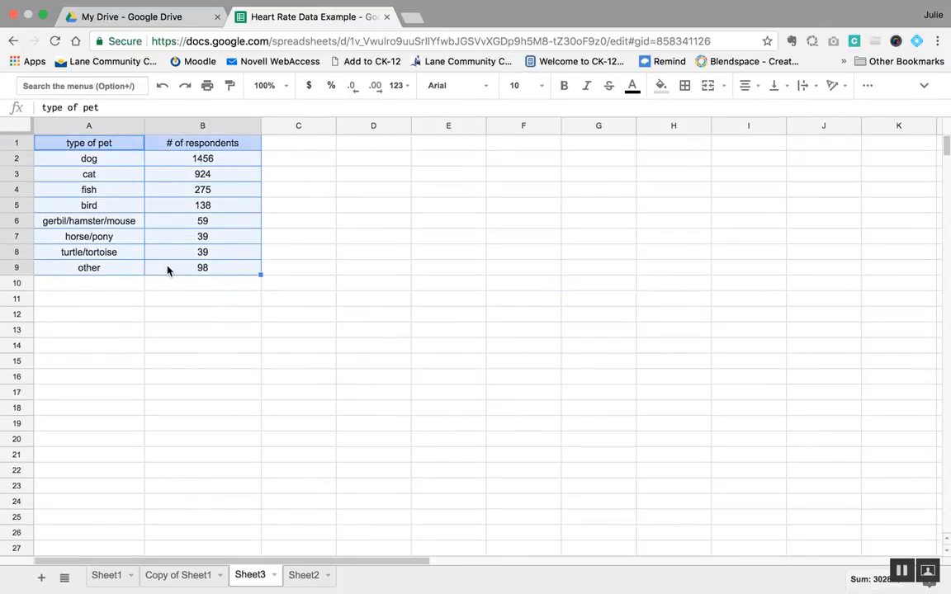
left_click(867, 85)
left_click(810, 113)
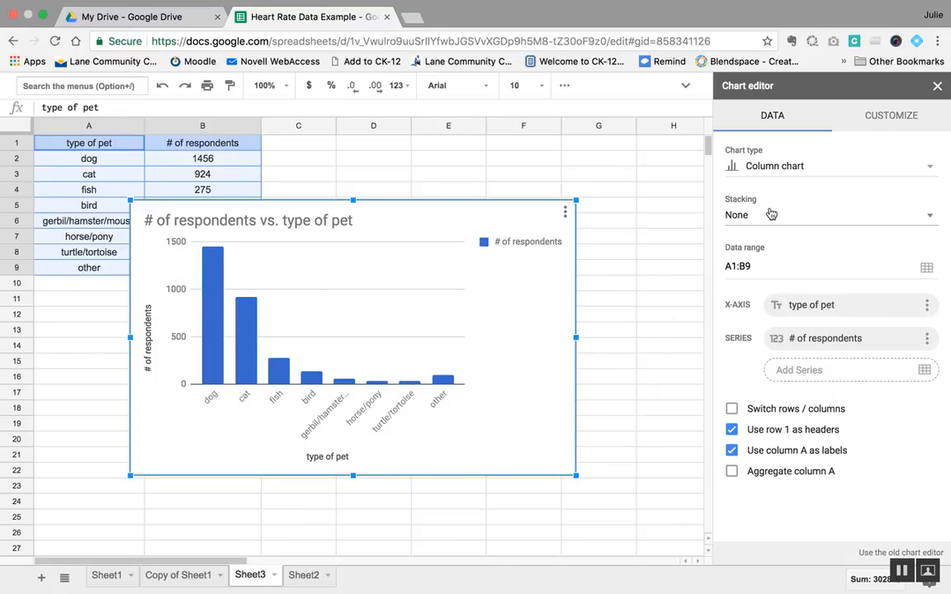
left_click(393, 229)
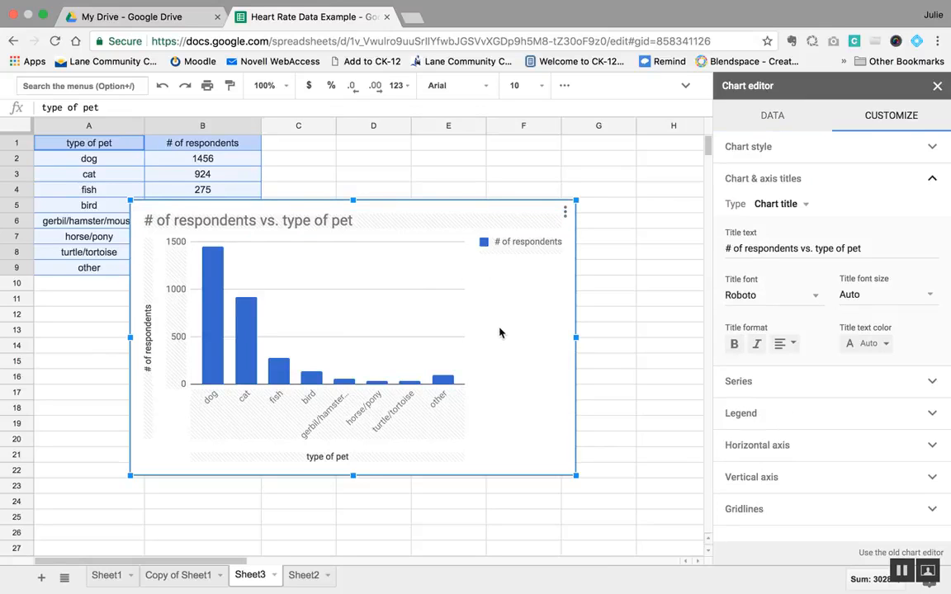
left_click_drag(498, 333, 602, 329)
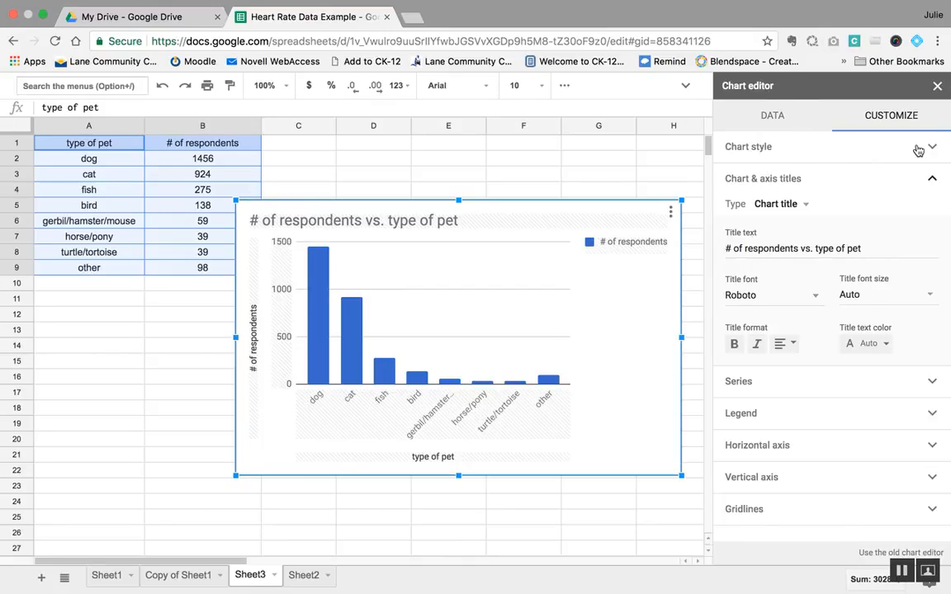
Step: Change the pet survey chart from a column chart to the suggested pie chart
left_click(791, 121)
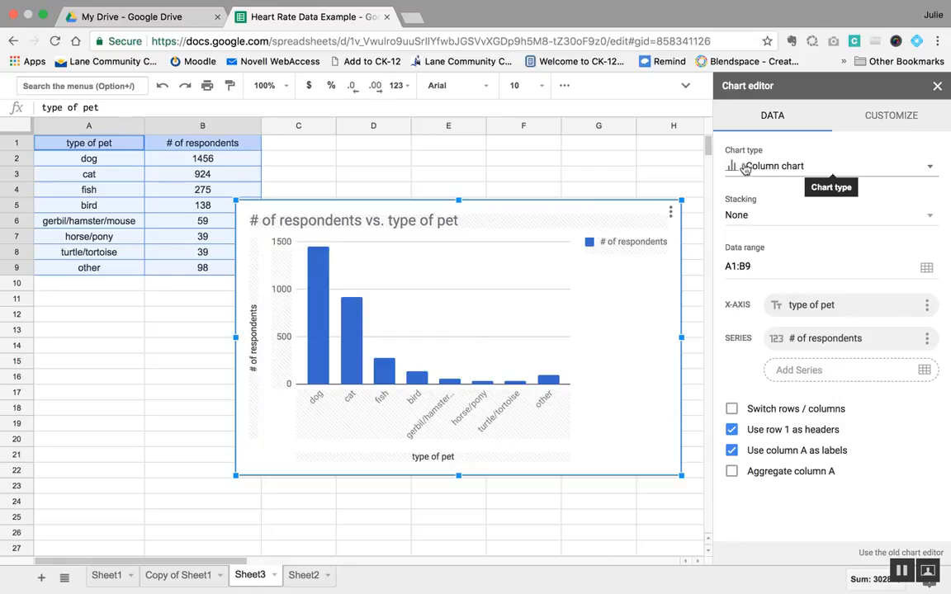
left_click(932, 170)
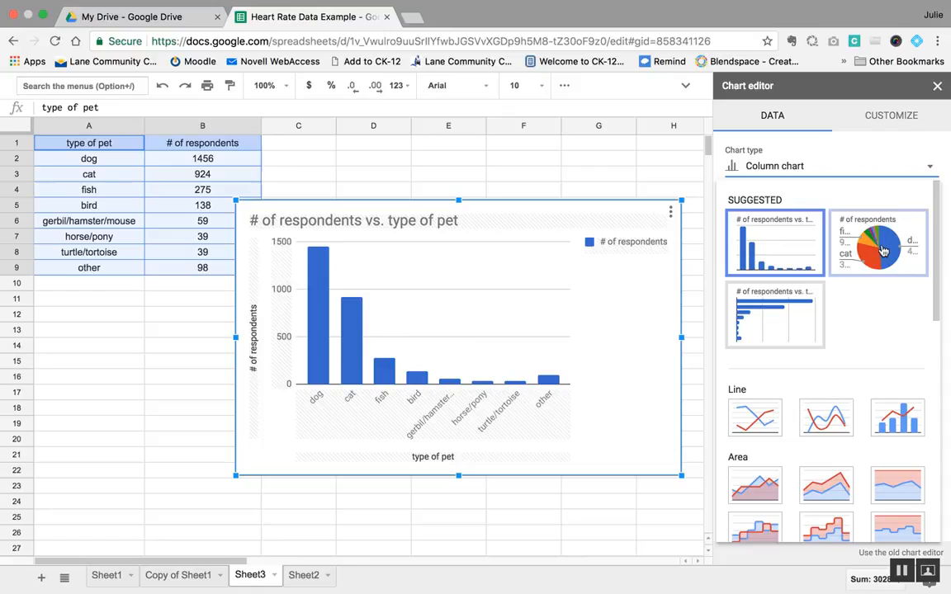
left_click(885, 247)
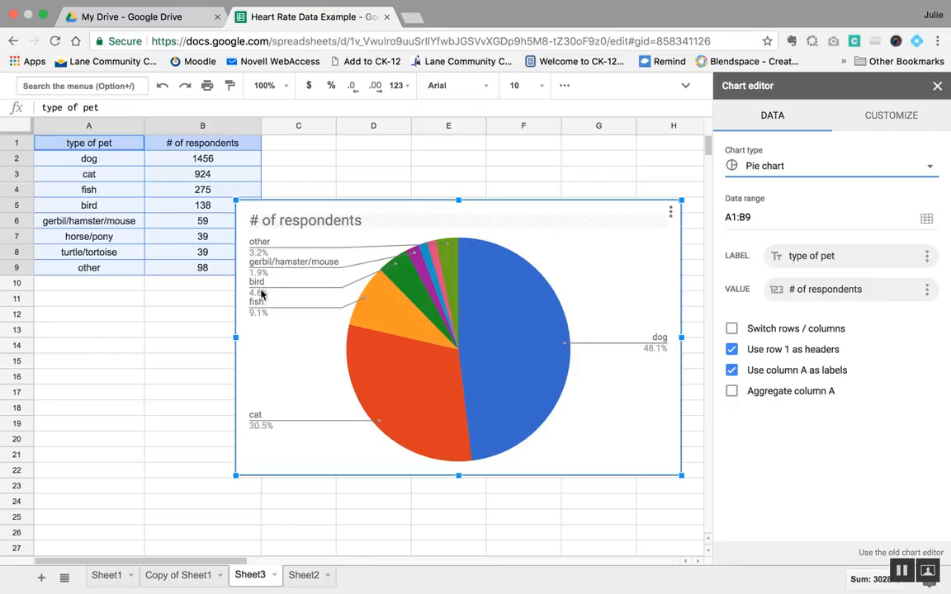
mouse_move(366, 295)
mouse_move(393, 280)
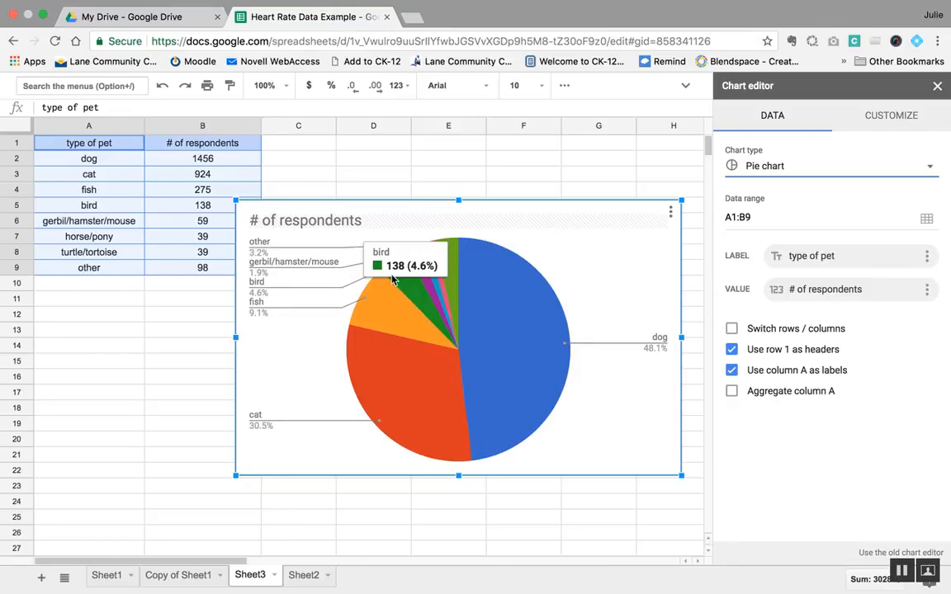
mouse_move(459, 269)
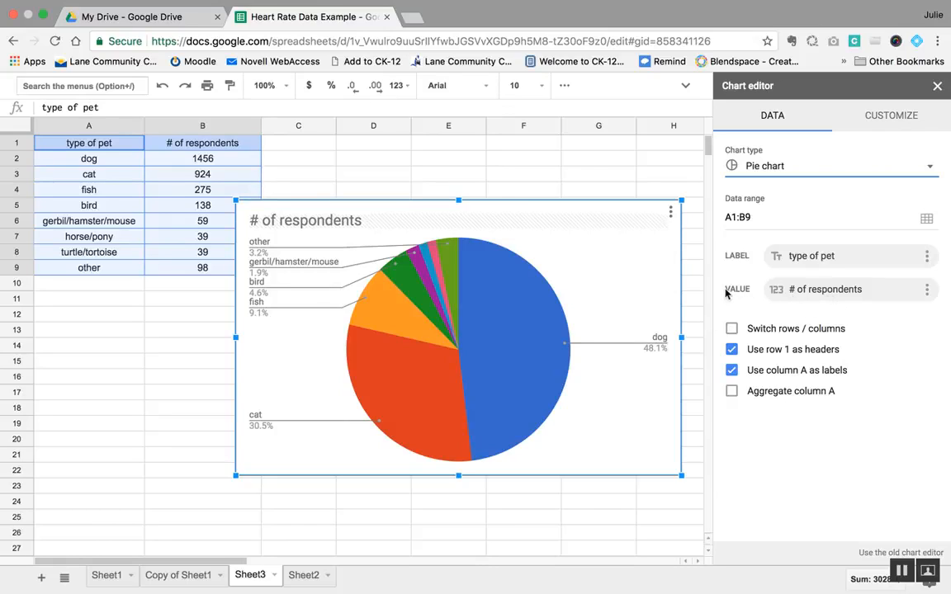
mouse_move(532, 317)
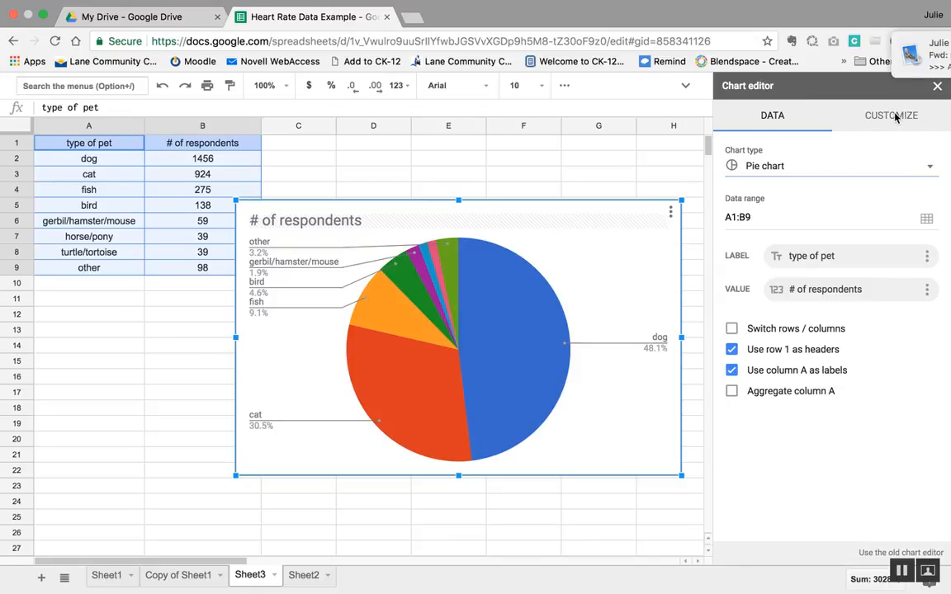
Step: Set the pie chart's background color to light cornflower blue
left_click(896, 117)
left_click(907, 44)
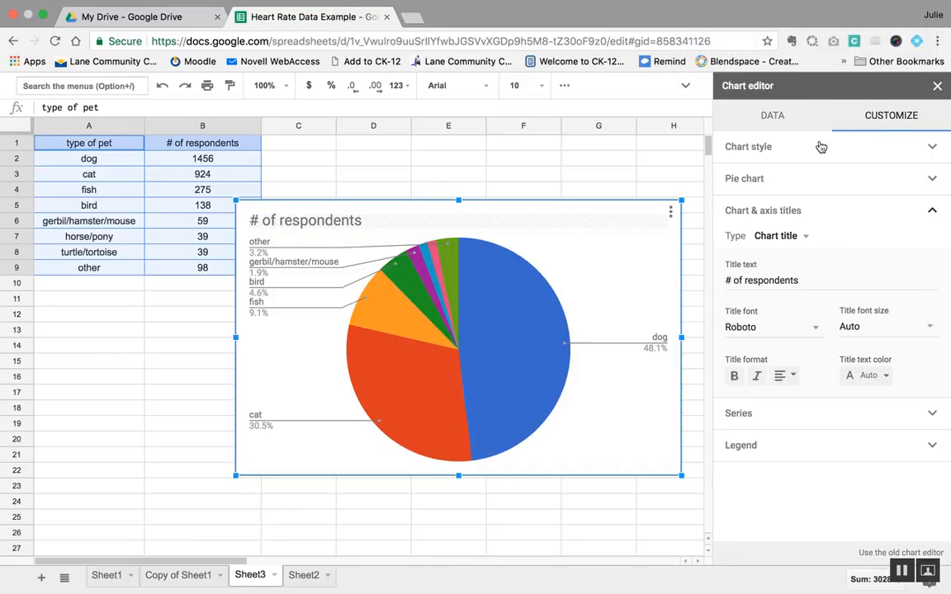
left_click(930, 148)
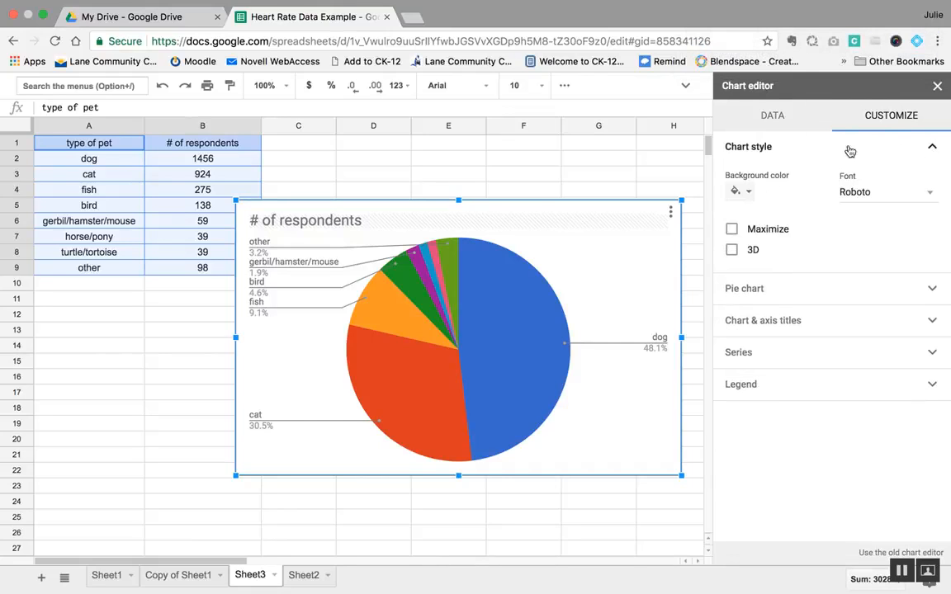
left_click(746, 191)
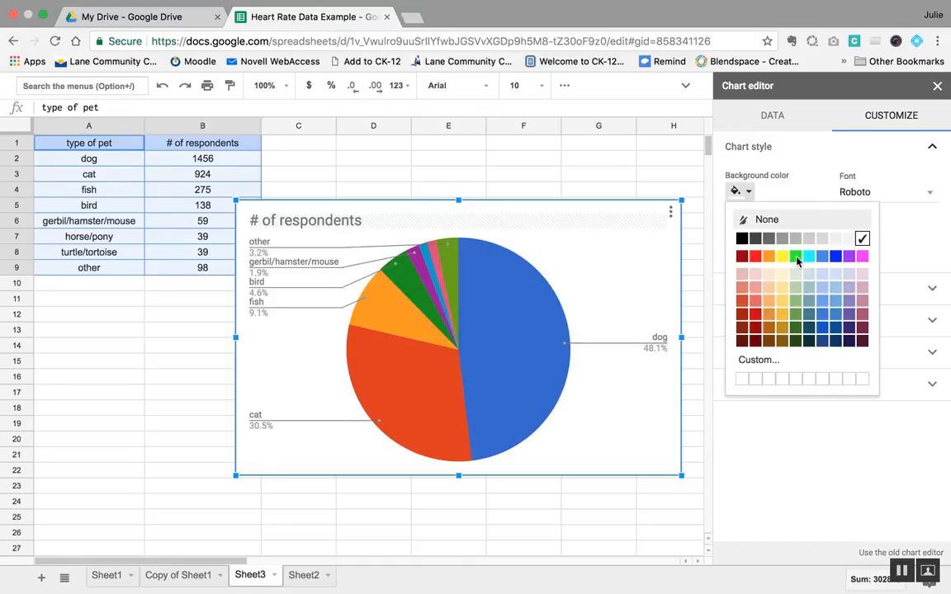
left_click(822, 274)
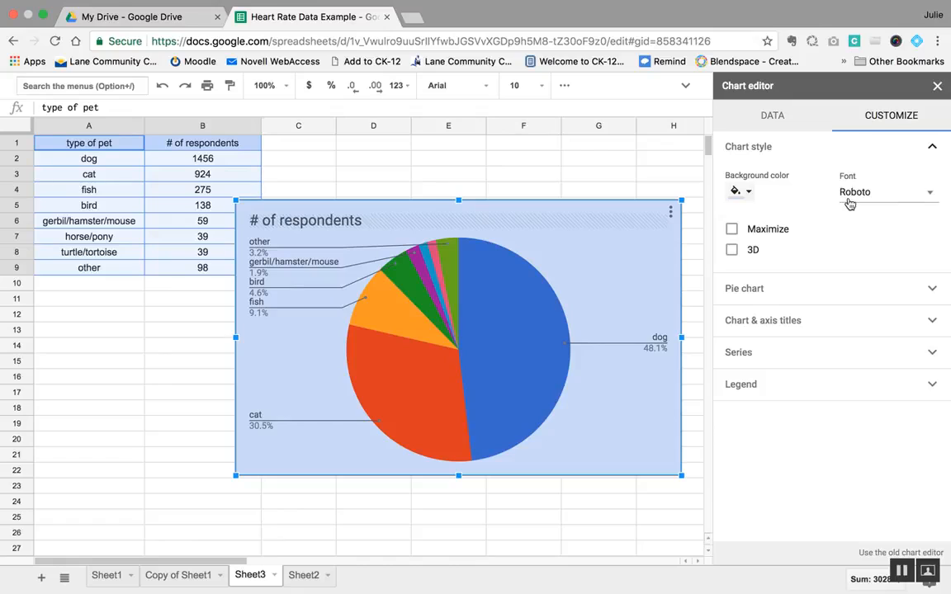
Step: Try the Maximize option on the pie chart, turn it off again, and enable the 3D style
left_click(731, 229)
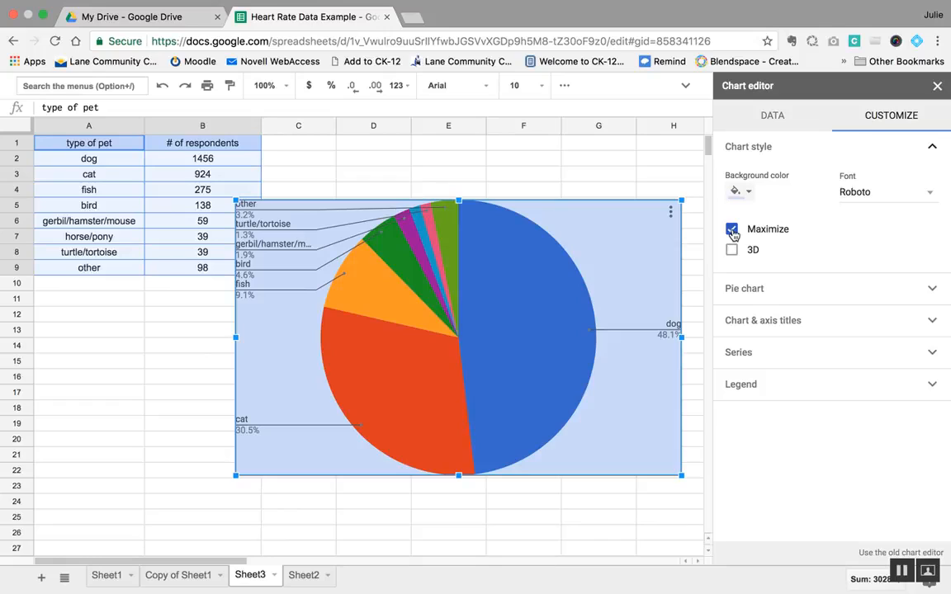
left_click(731, 230)
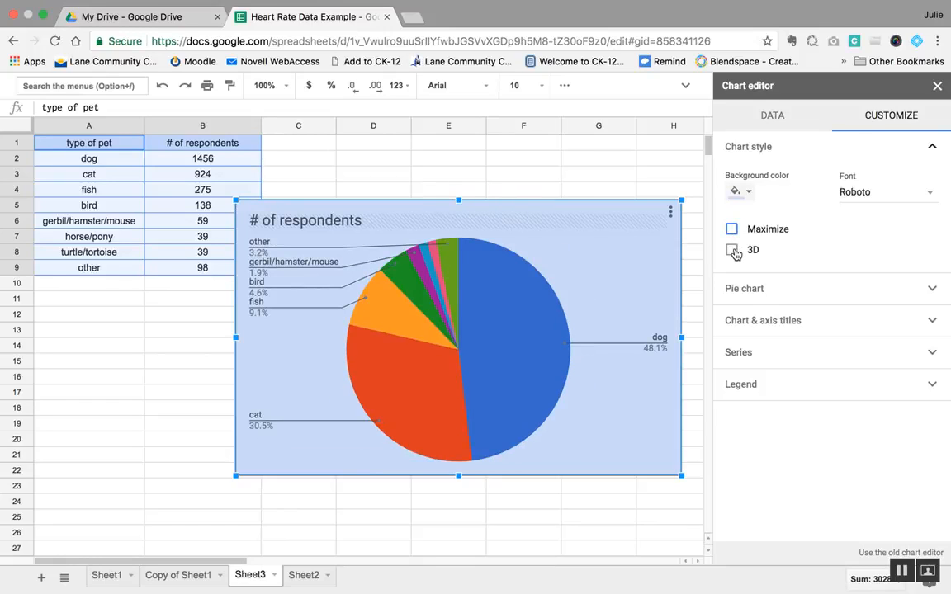
left_click(733, 251)
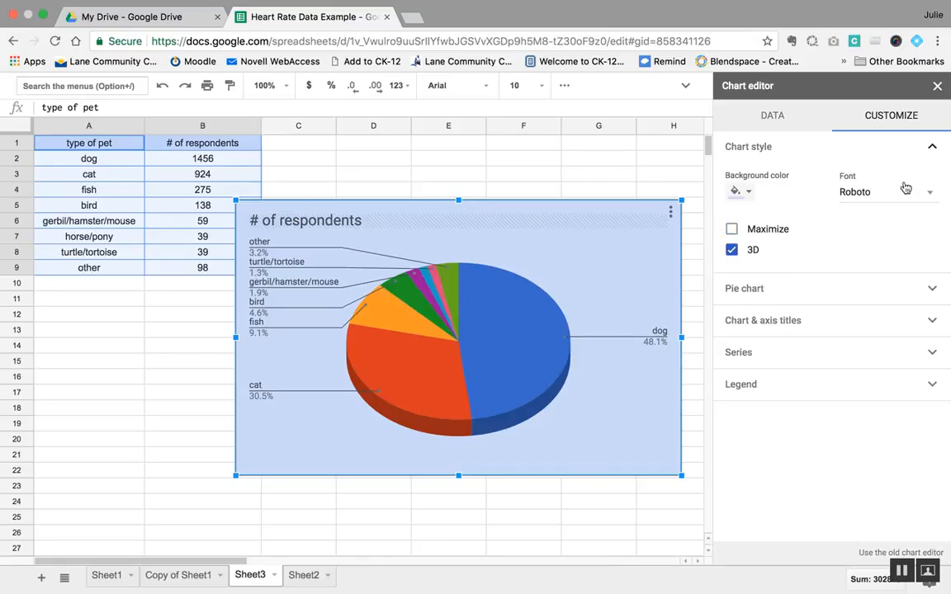
left_click(933, 150)
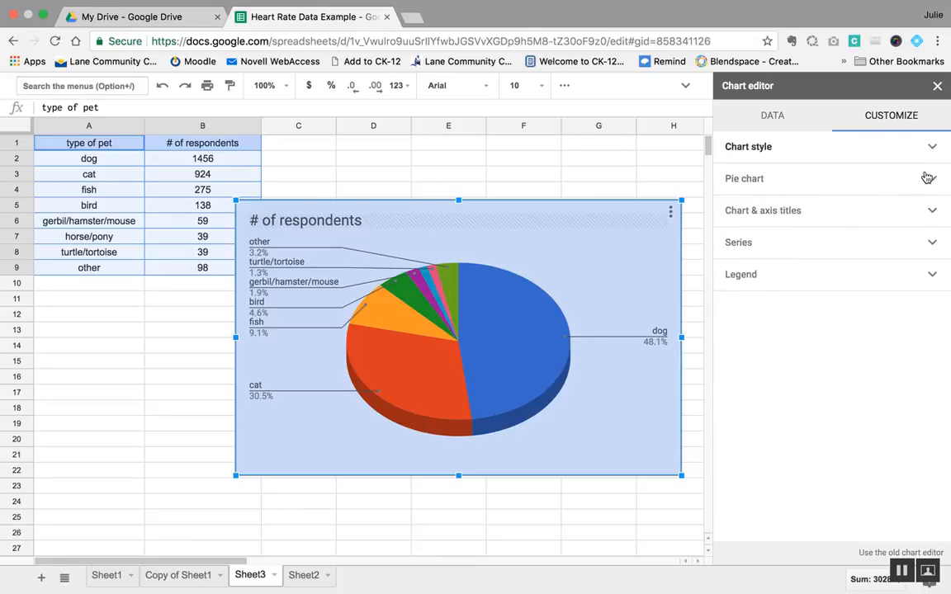
Step: Try donut hole sizes of 25% and 75% on the pie chart and reset the hole to 0%
left_click(932, 180)
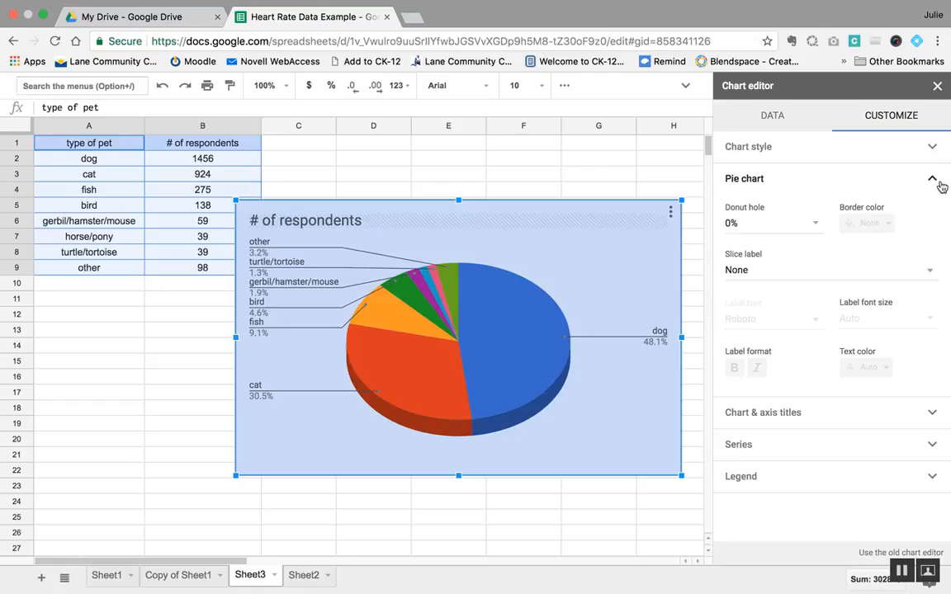
left_click(815, 224)
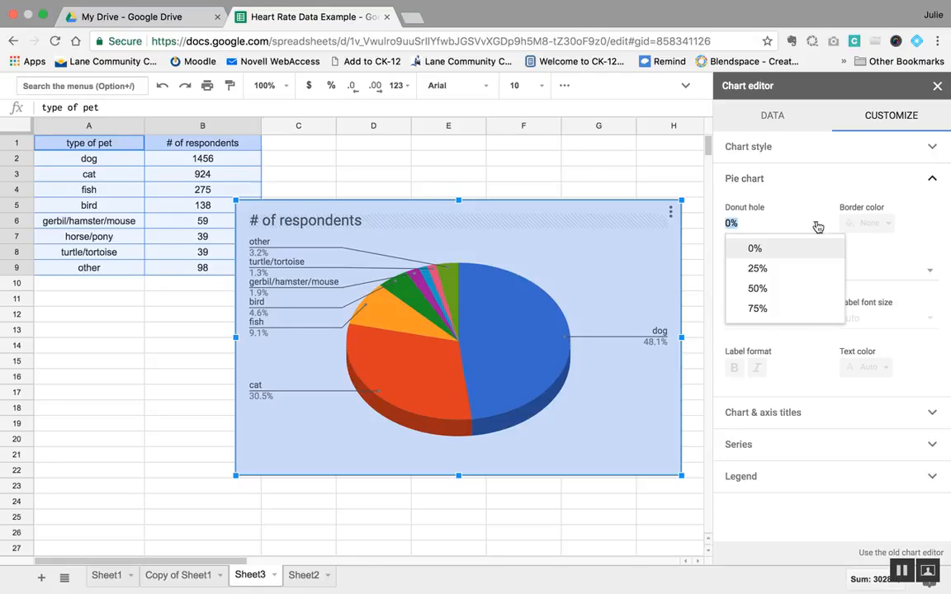
left_click(769, 273)
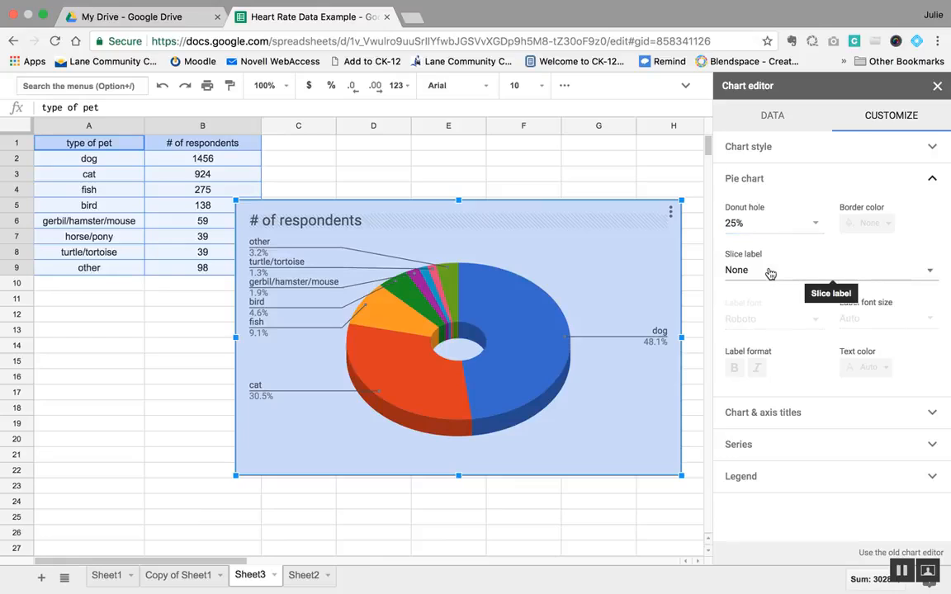
left_click(815, 228)
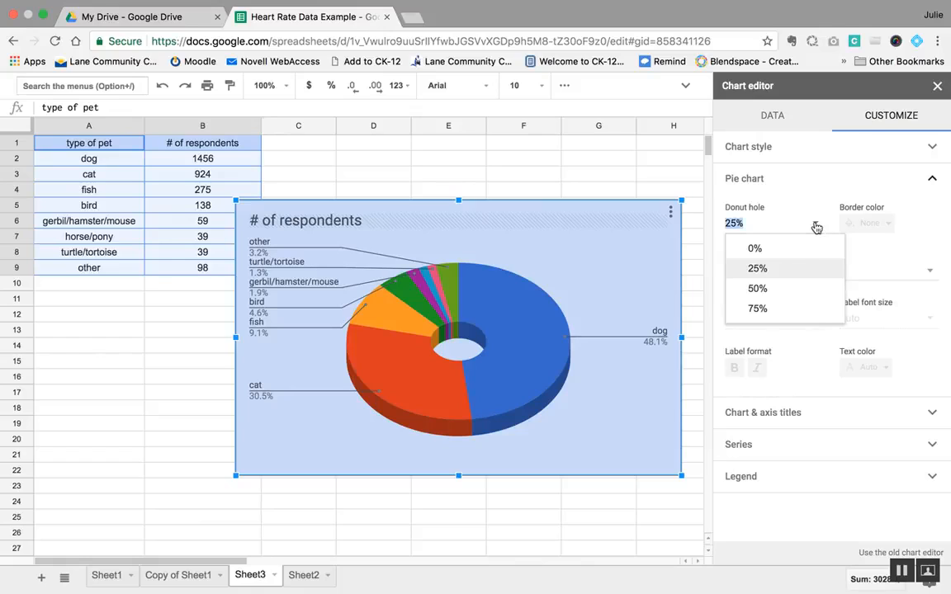
left_click(760, 307)
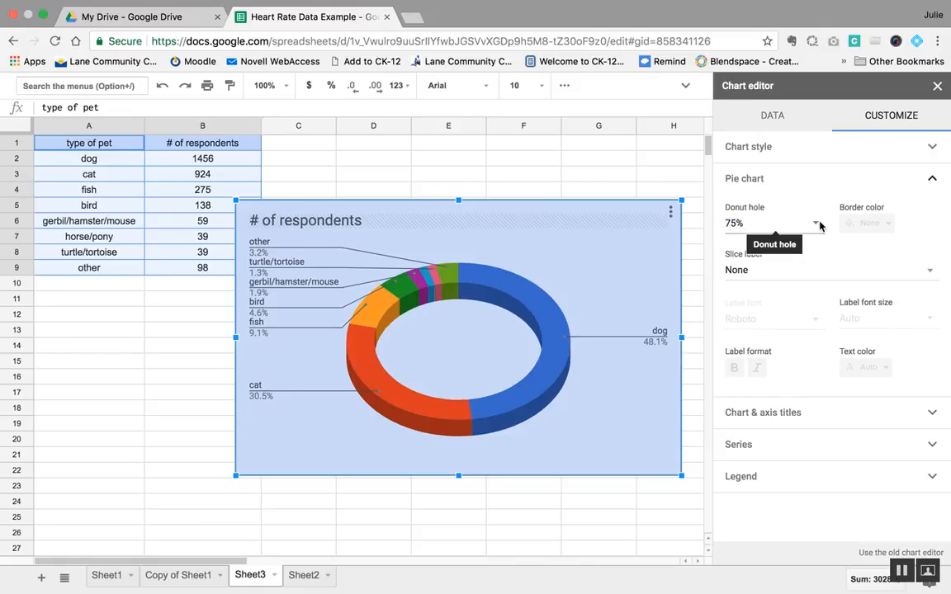
left_click(762, 222)
left_click(803, 252)
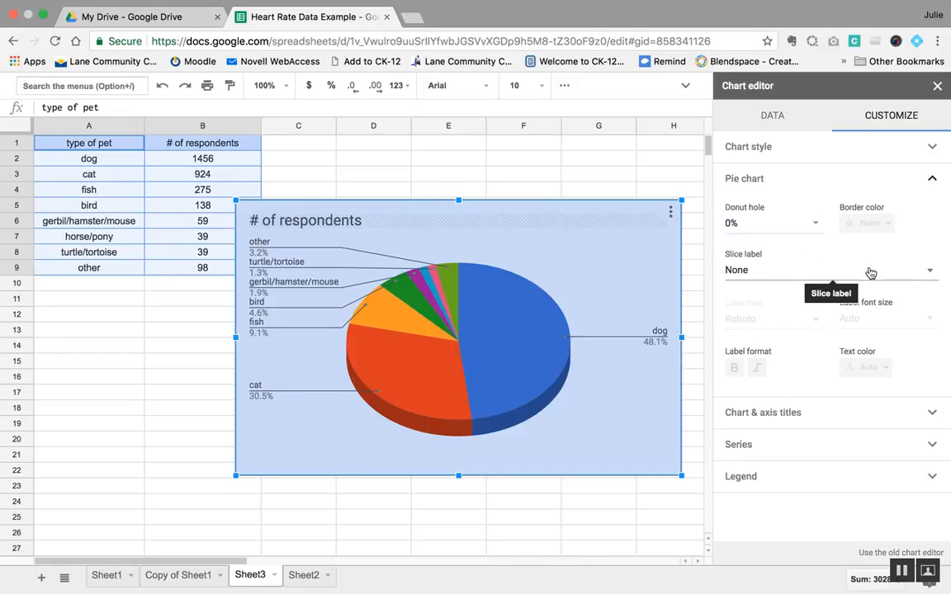
Step: Try Label as the pie chart's slice label and switch it to Value
left_click(756, 274)
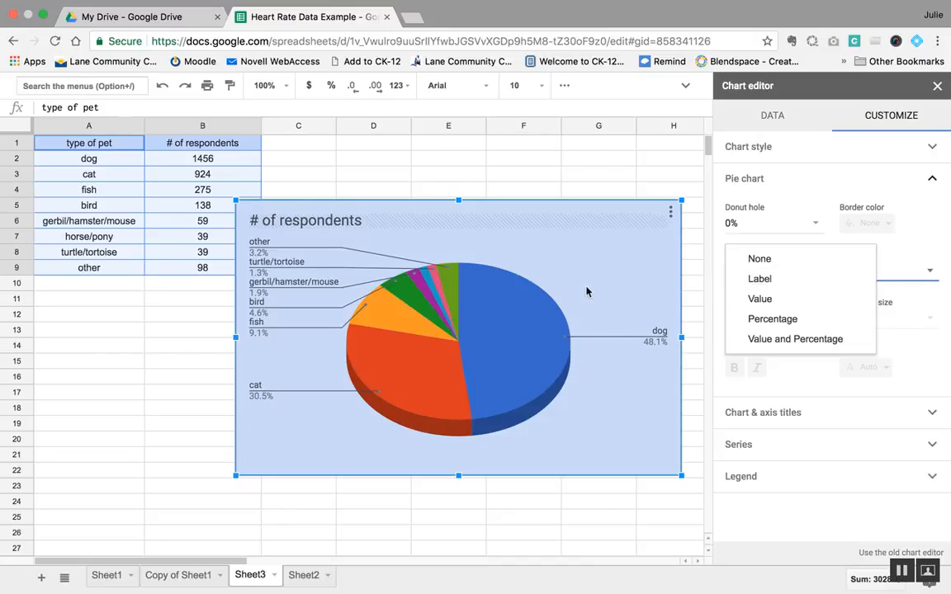
left_click(786, 284)
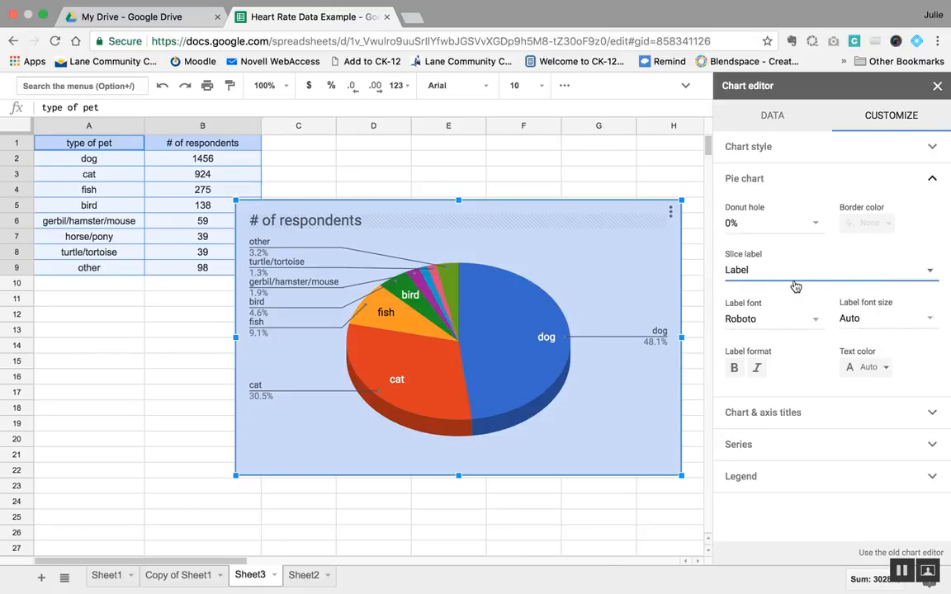
left_click(763, 270)
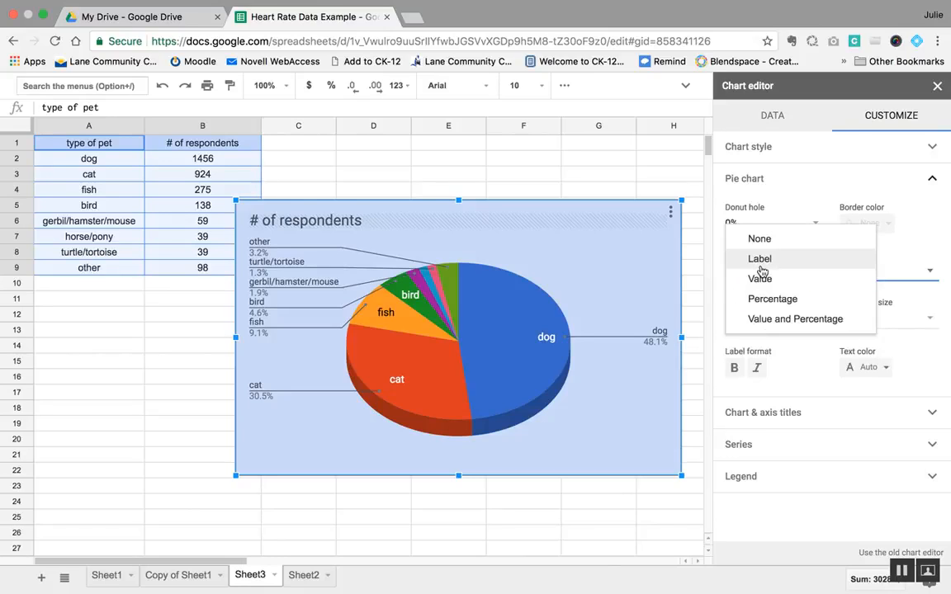
left_click(760, 280)
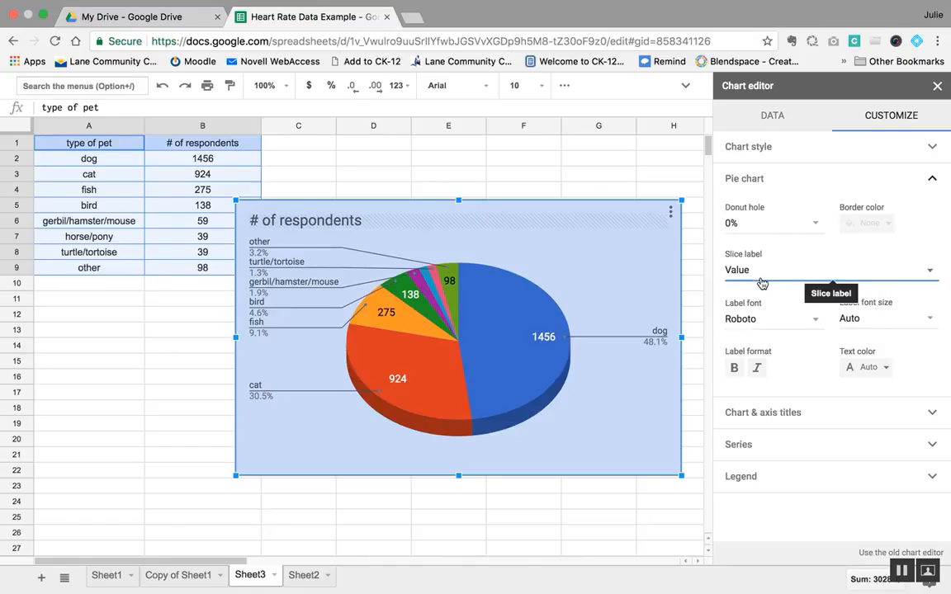
Step: Try Percentage and then Value and Percentage as the pie chart's slice label, and switch it back to Value
left_click(760, 282)
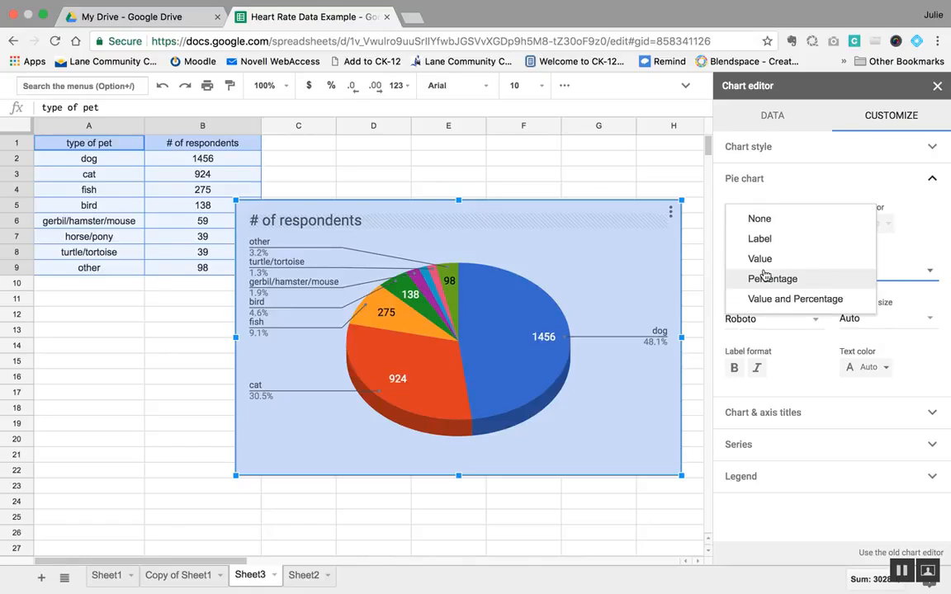
left_click(765, 282)
left_click(763, 281)
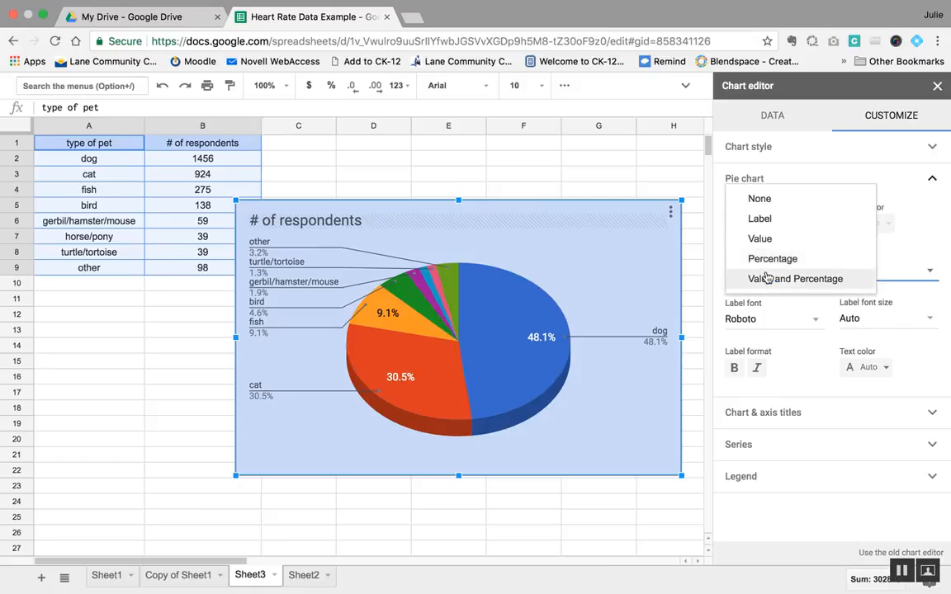
left_click(772, 277)
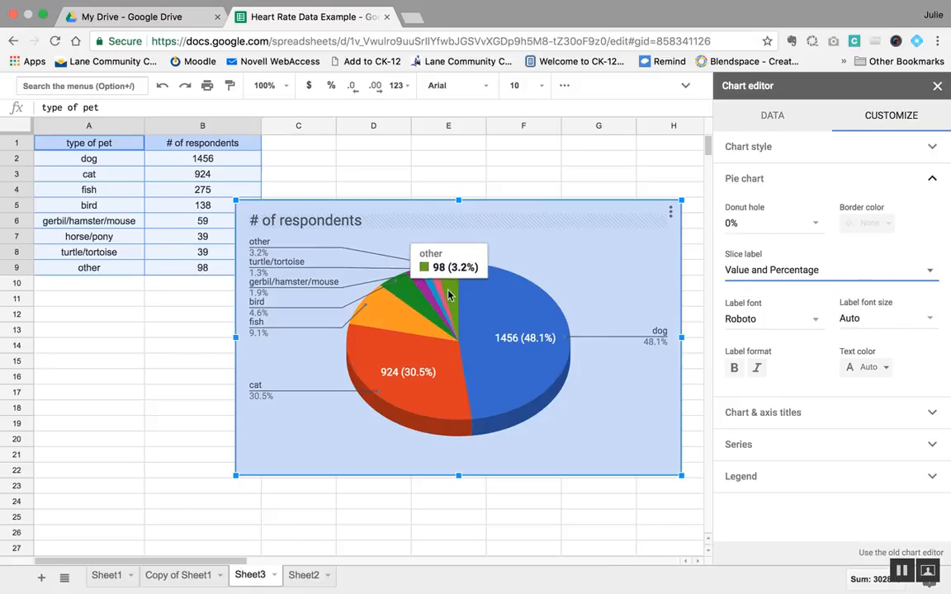
left_click(727, 276)
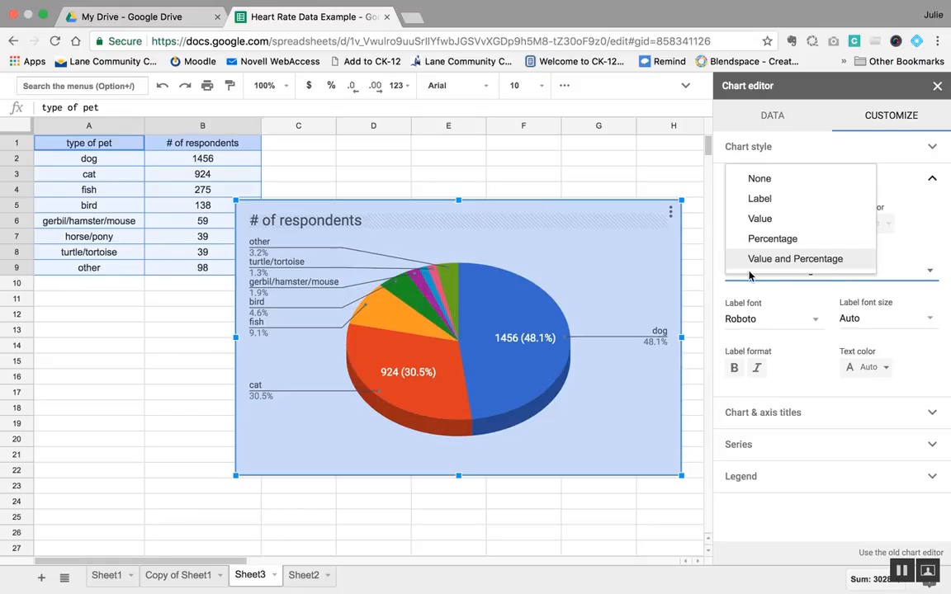
left_click(788, 219)
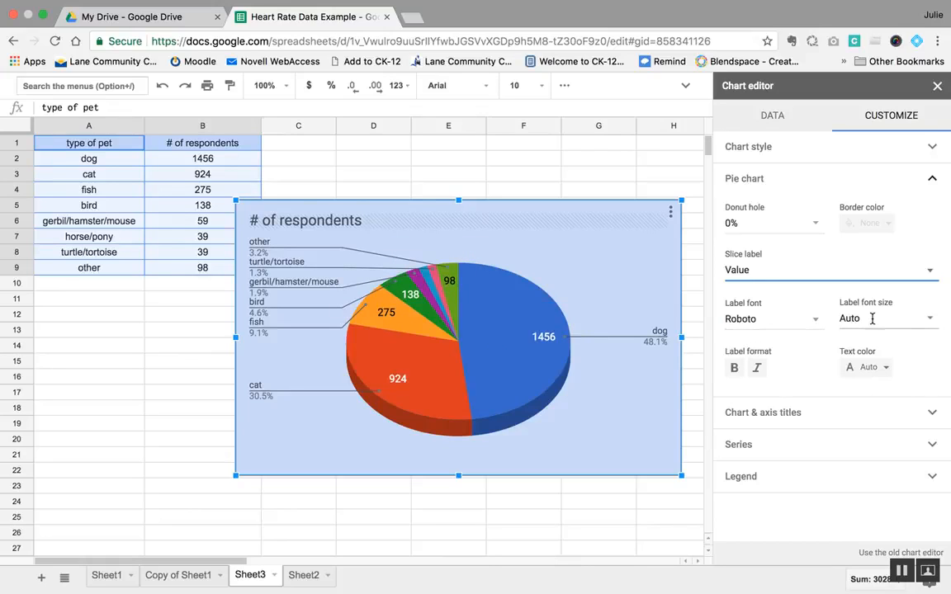
Step: Try a font size of 10 for the slice labels and reset it to Auto
left_click(927, 319)
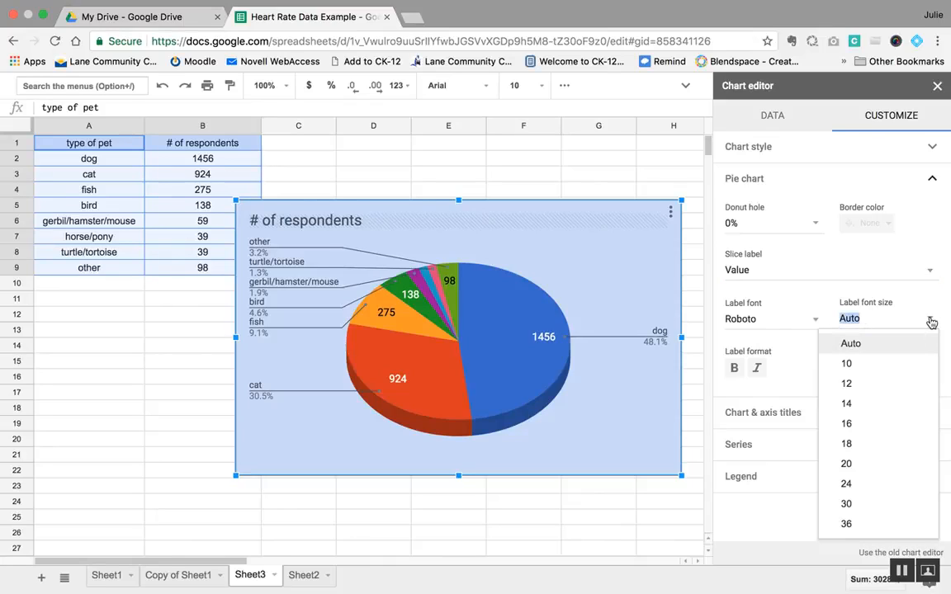
left_click(856, 373)
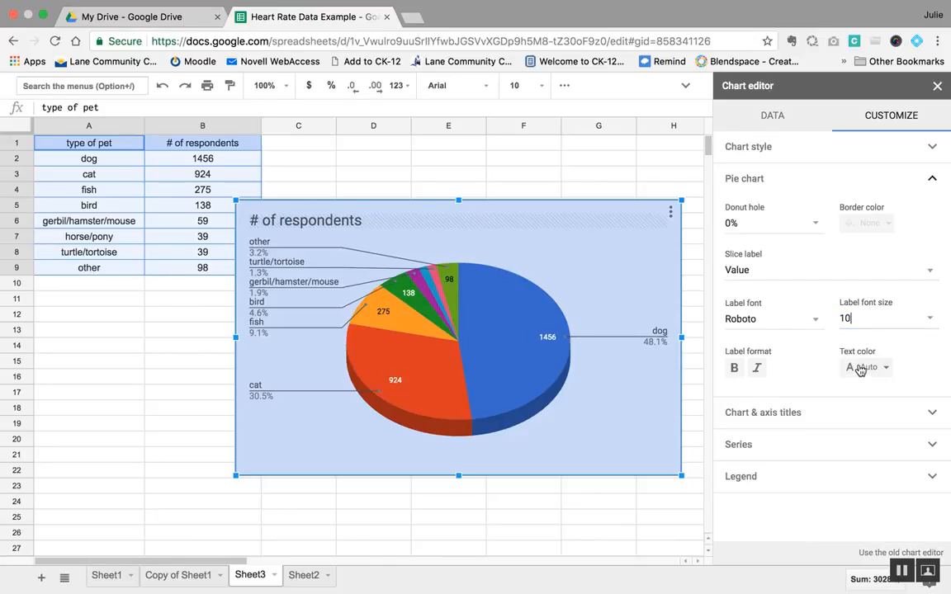
left_click(925, 320)
left_click(849, 343)
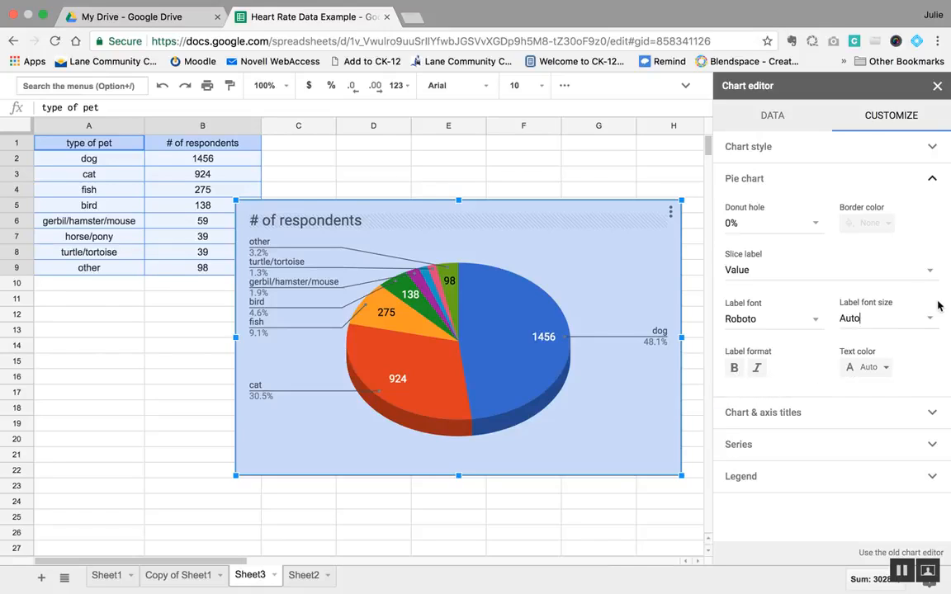
left_click(933, 180)
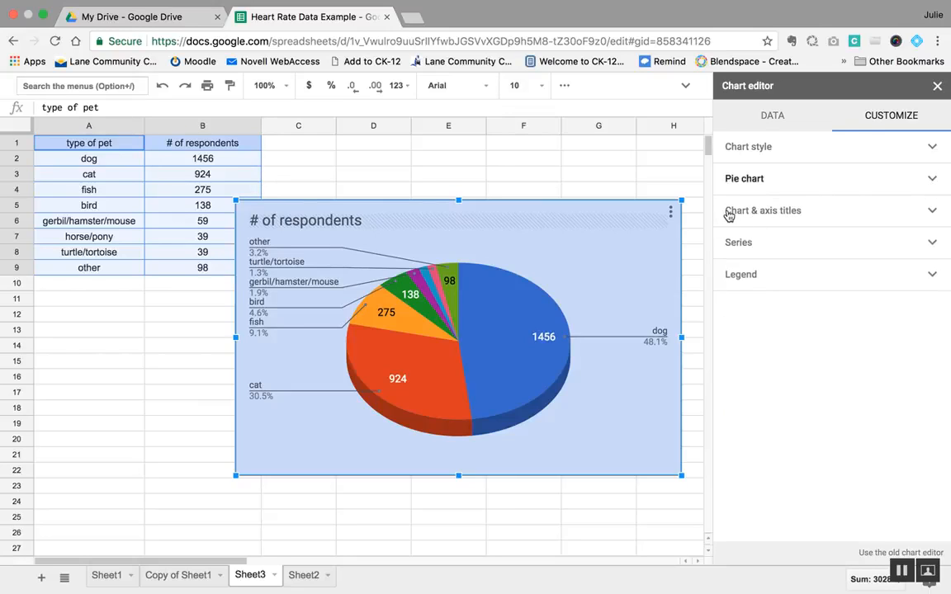
Step: Replace the pie chart's title text with "Pet Ownership Survey"
left_click(933, 213)
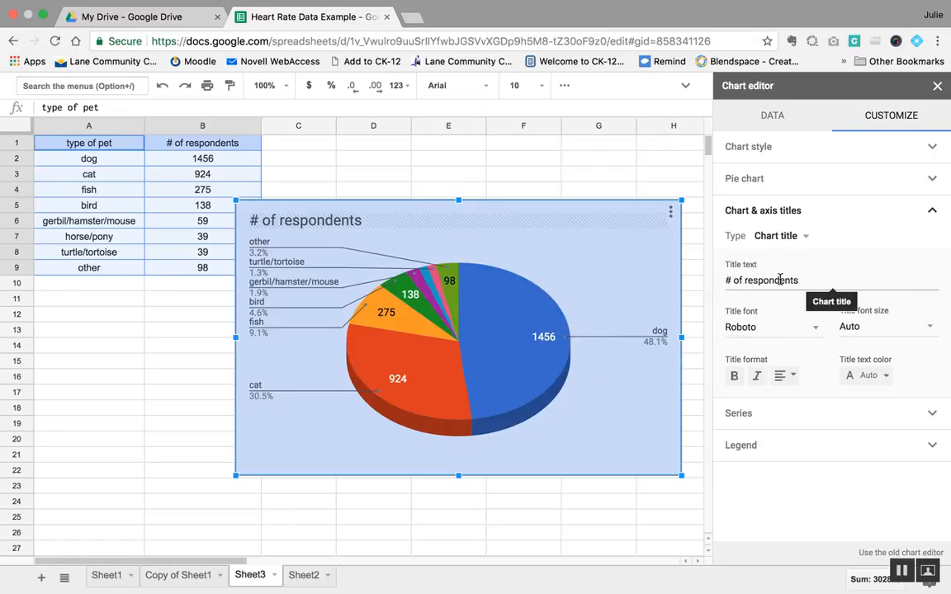
left_click_drag(797, 280, 717, 279)
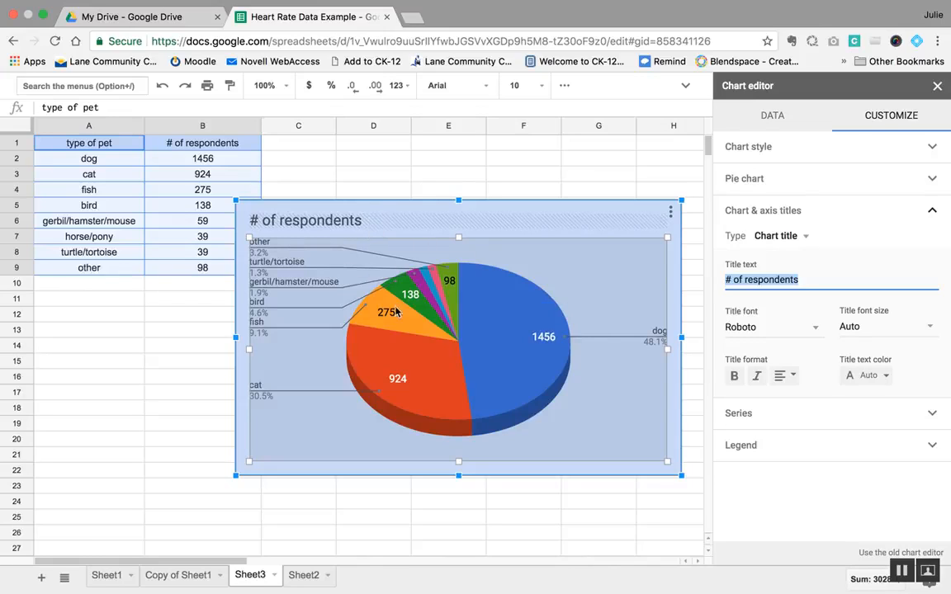
double_click(381, 221)
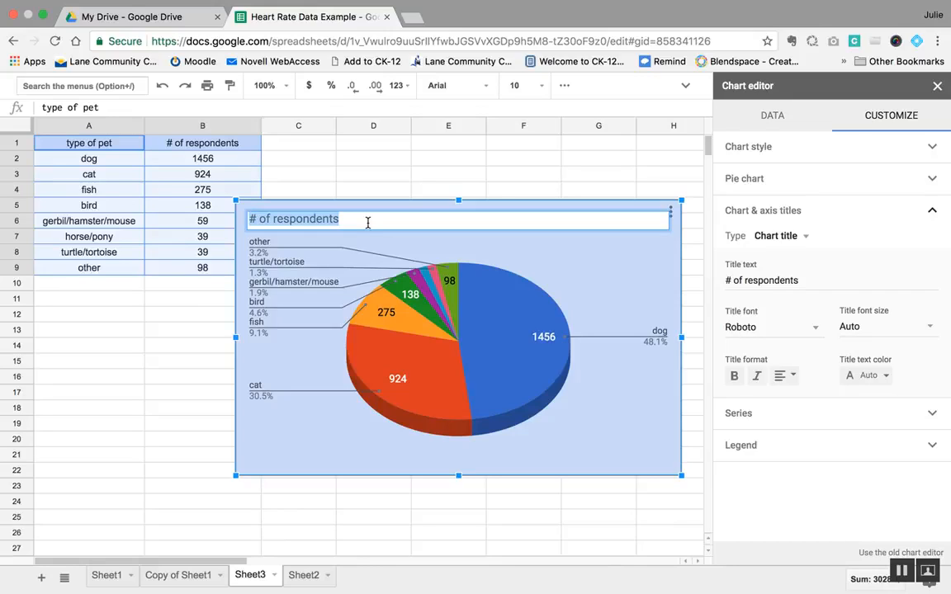
type("Pet Ownership Survey")
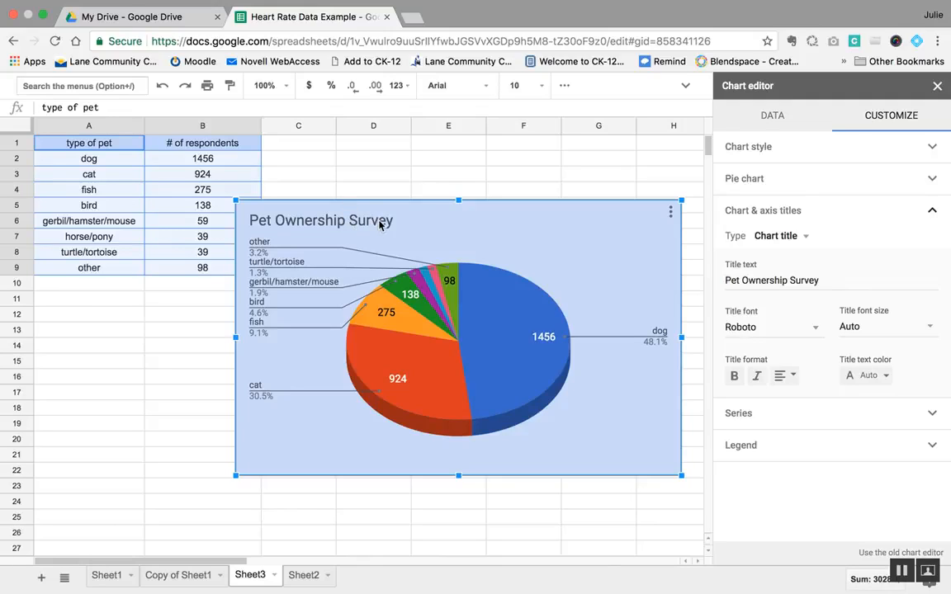
Step: Make the chart title bold and set its font to Wide, keeping the font size on Auto
left_click(734, 376)
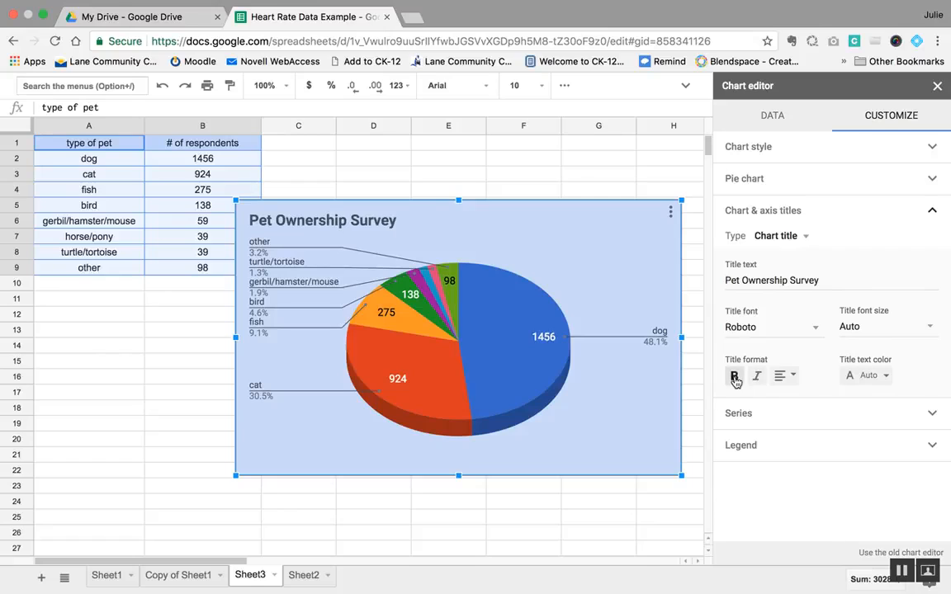
left_click(753, 328)
left_click(767, 151)
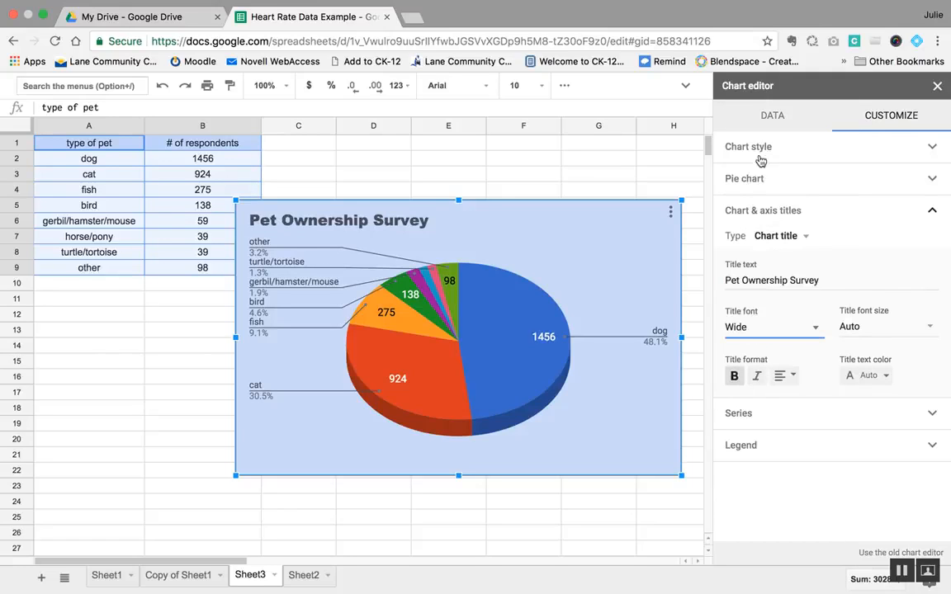
left_click(873, 327)
left_click(876, 351)
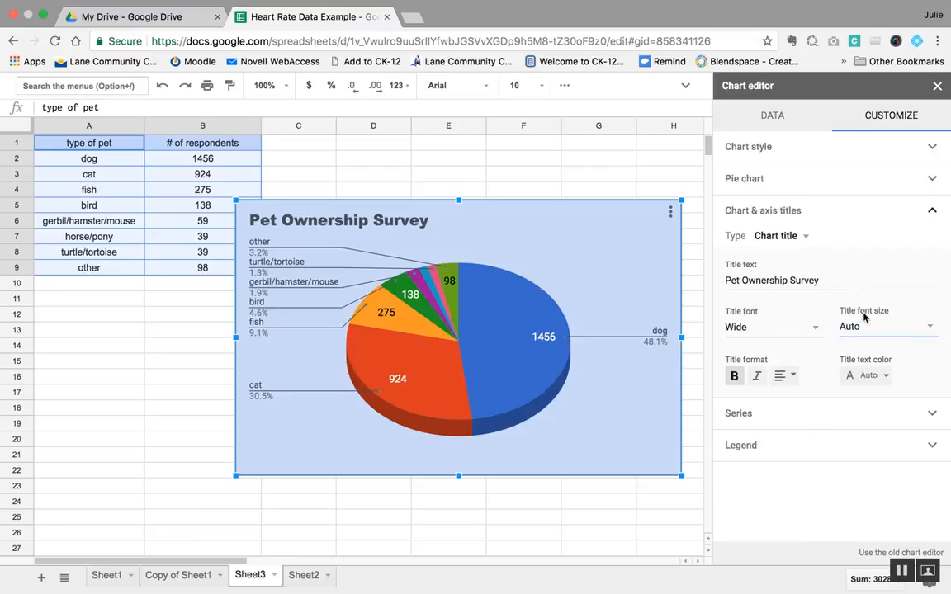
Step: Color the chart title text blue and center it above the pie chart
left_click(874, 376)
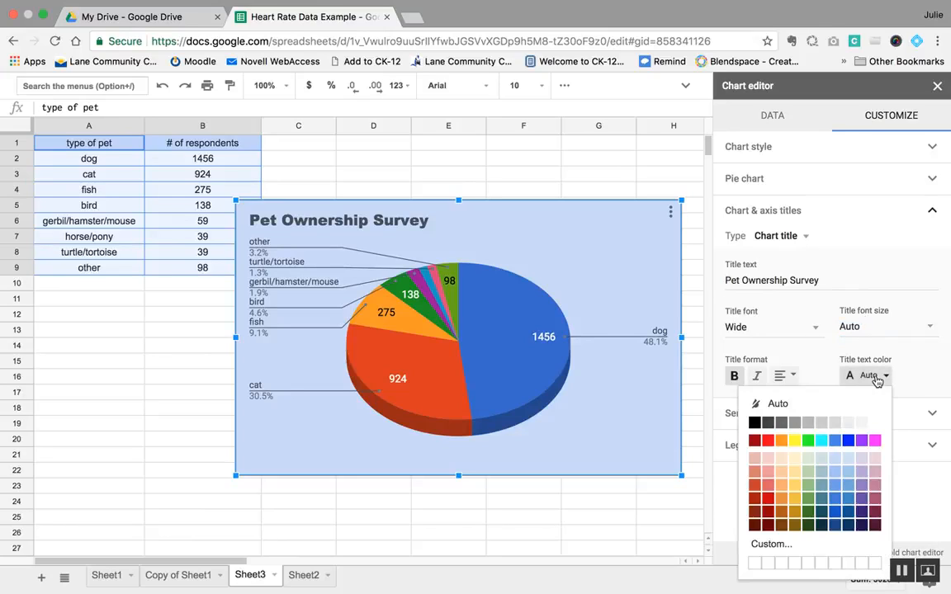
left_click(847, 440)
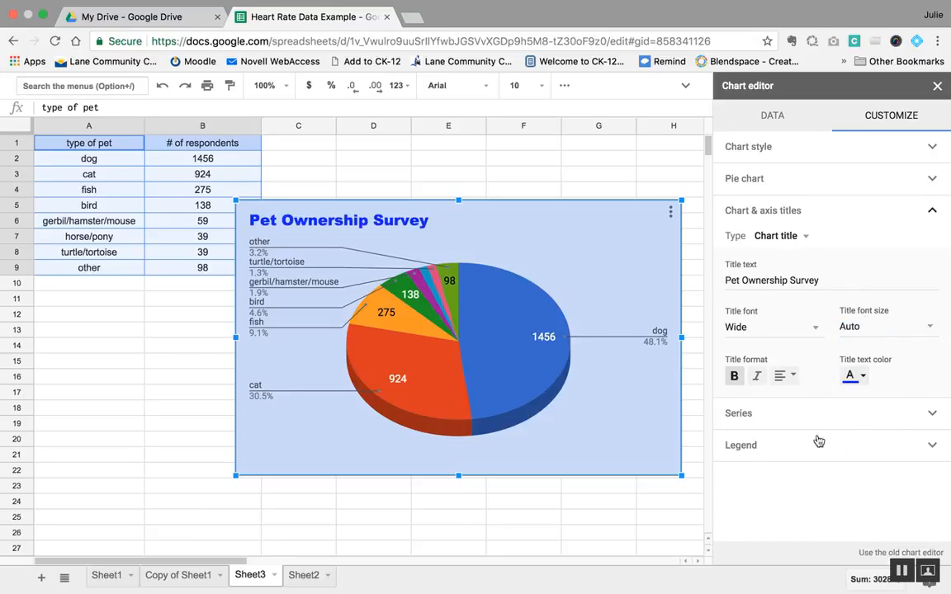
left_click(783, 376)
left_click(799, 402)
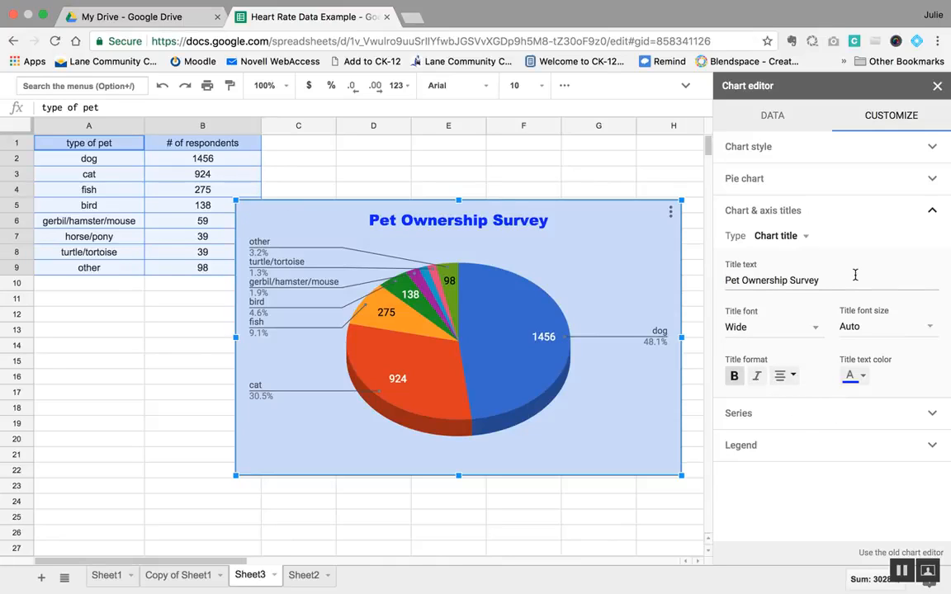
left_click(808, 238)
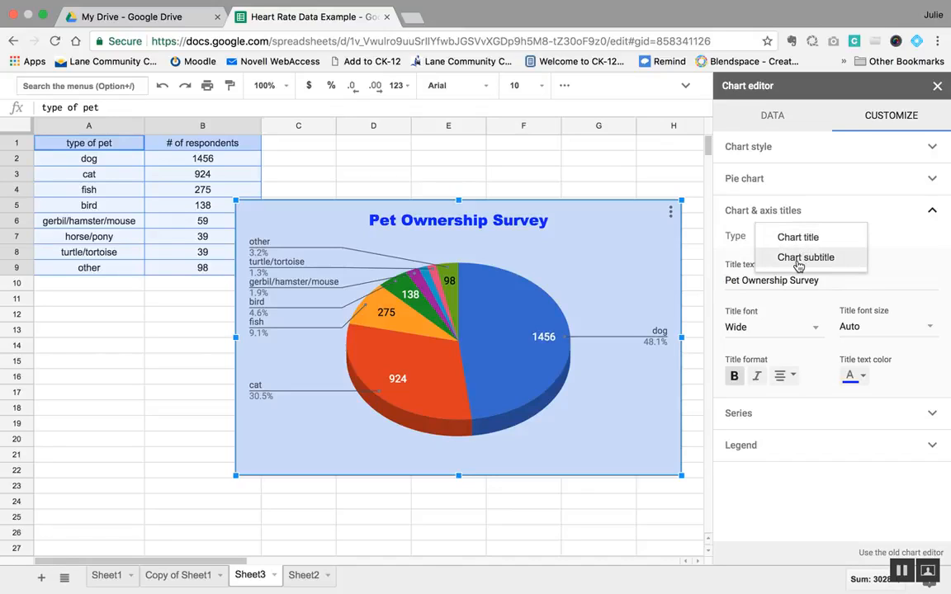
left_click(808, 216)
left_click(933, 213)
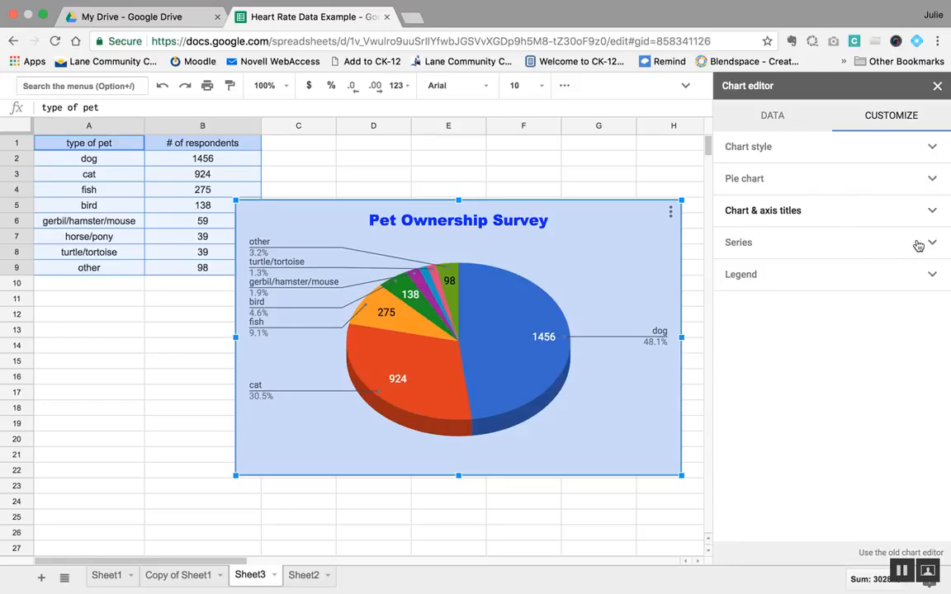
Step: Try magenta on the dog slice and recolor the slice dark cornflower blue
left_click(934, 245)
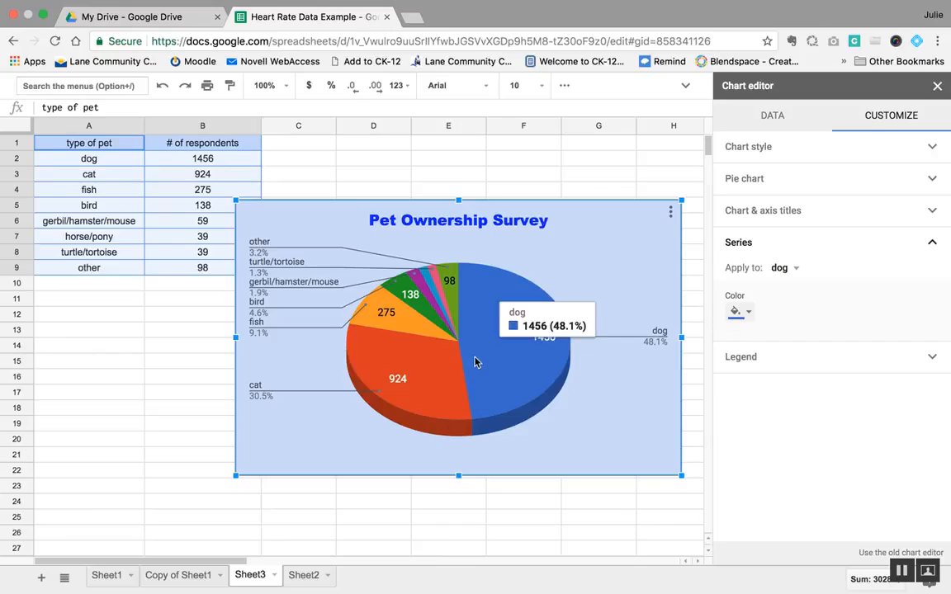
left_click(749, 312)
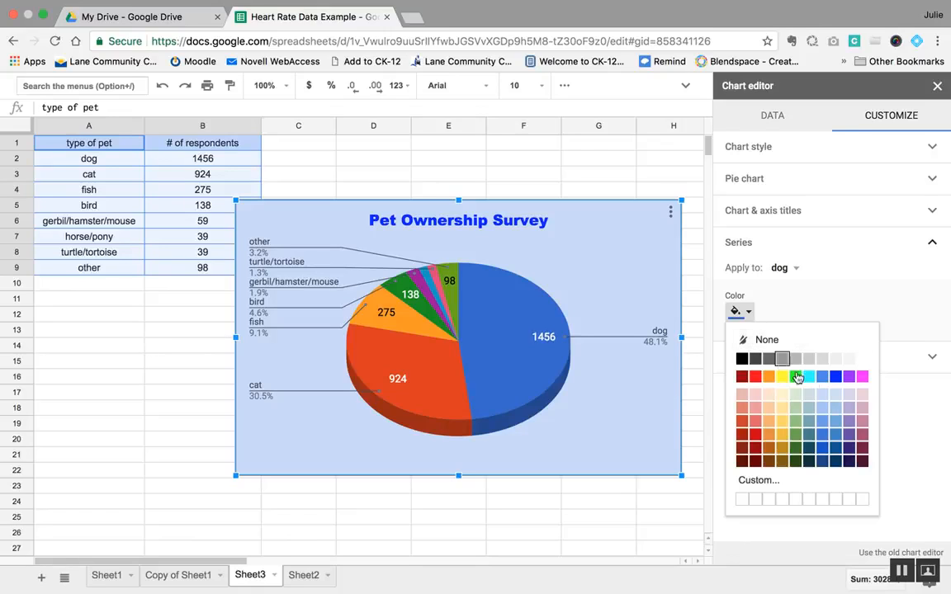
left_click(861, 378)
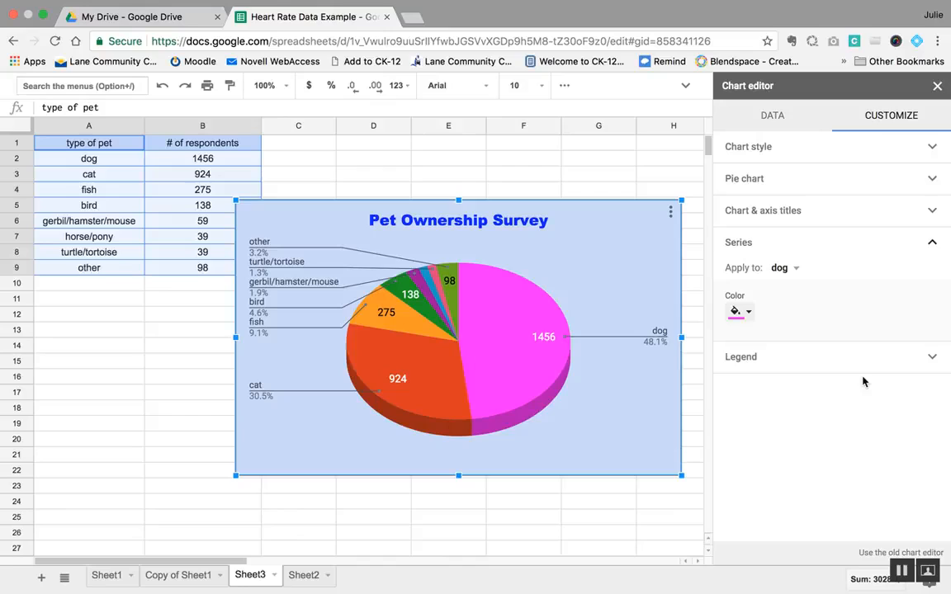
left_click(748, 313)
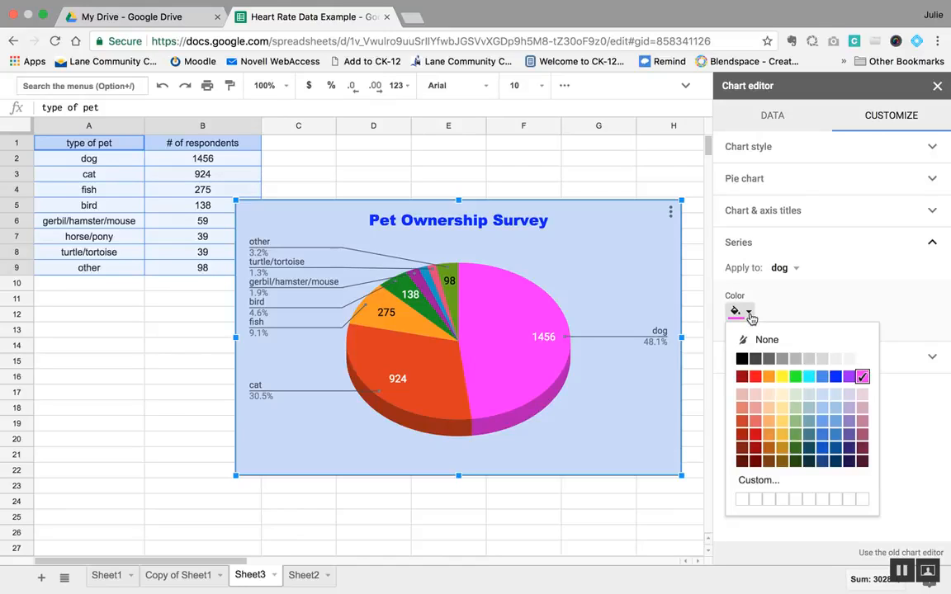
left_click(822, 449)
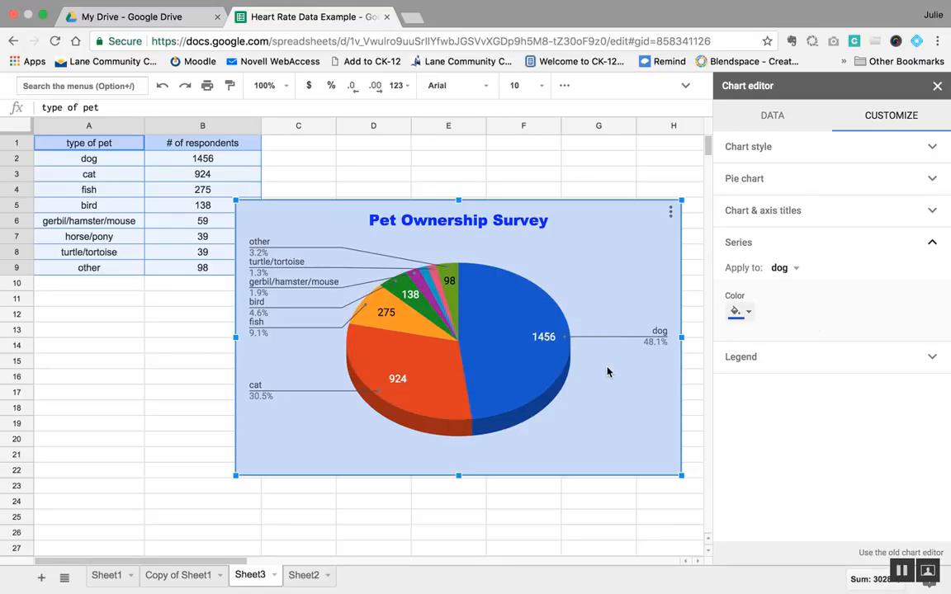
left_click(932, 244)
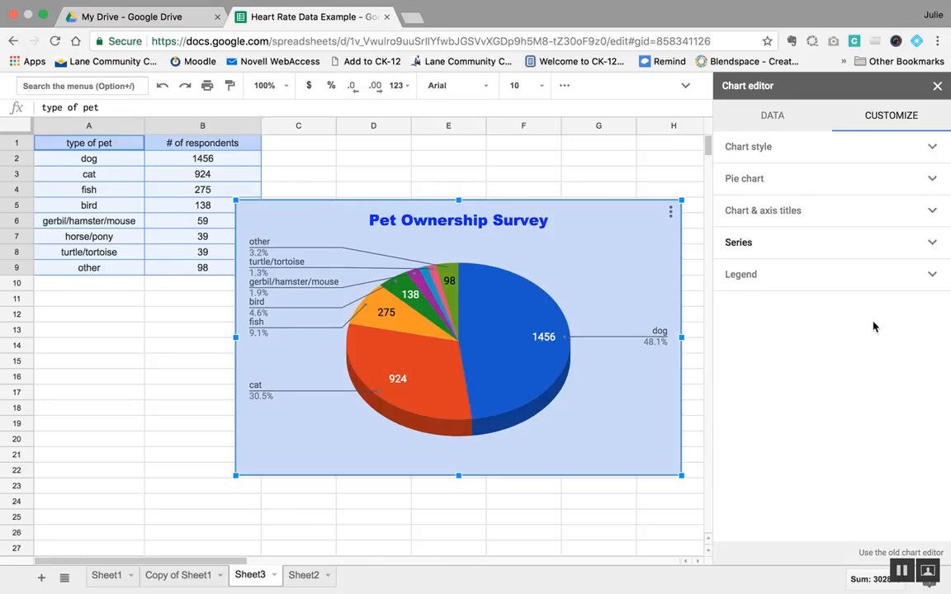
Step: Try the Right, Left, Bottom and Top positions for the chart legend and settle on Bottom
left_click(924, 277)
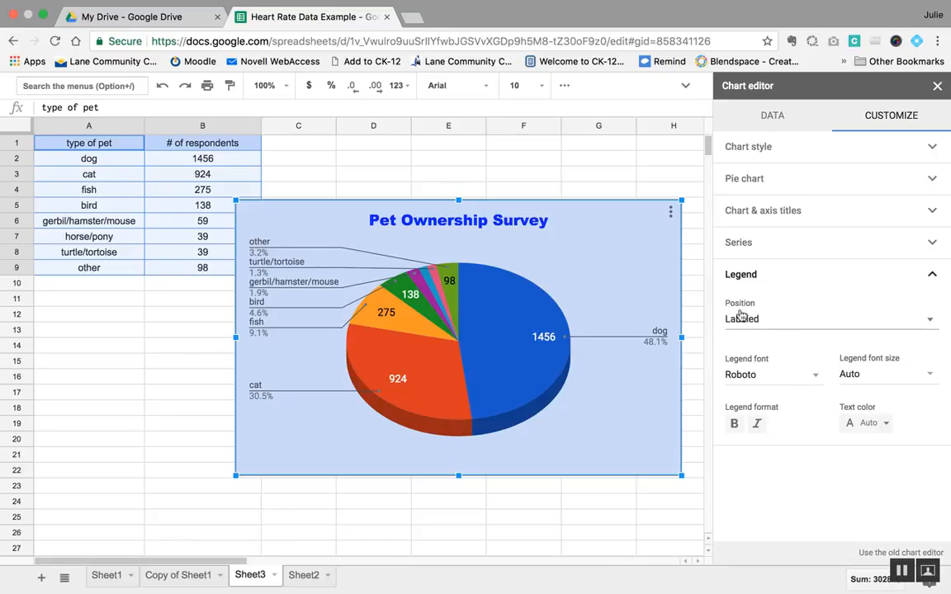
left_click(926, 322)
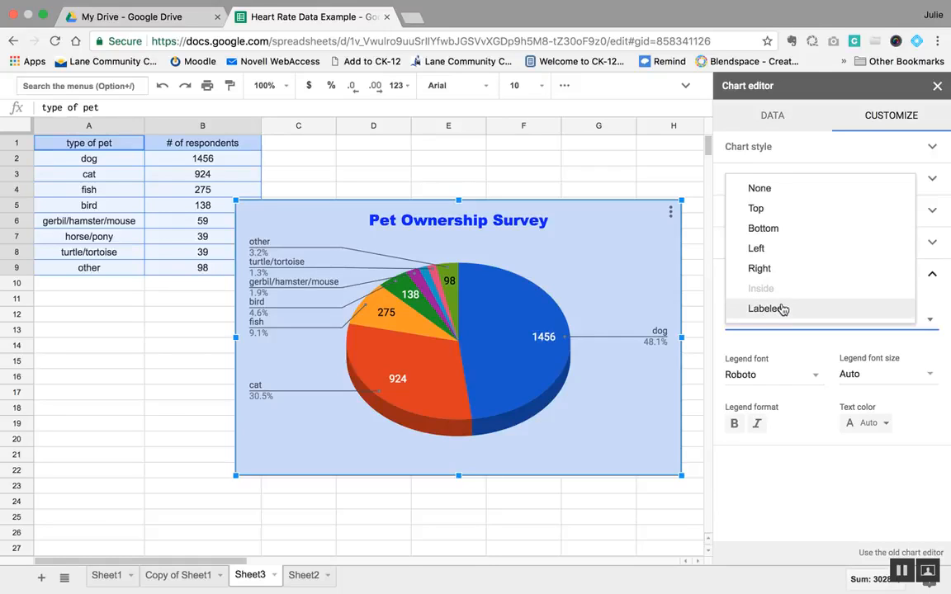
left_click(761, 269)
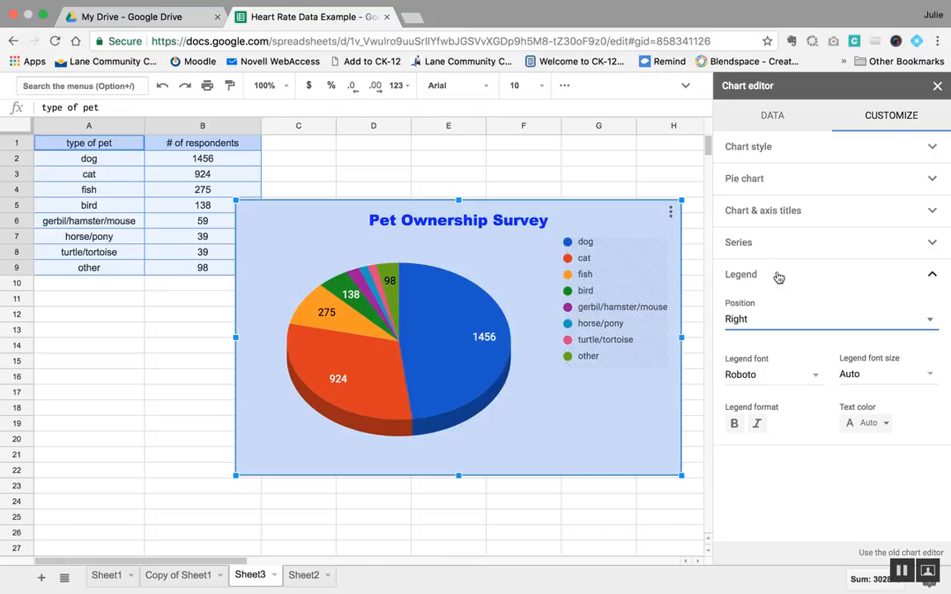
left_click(807, 321)
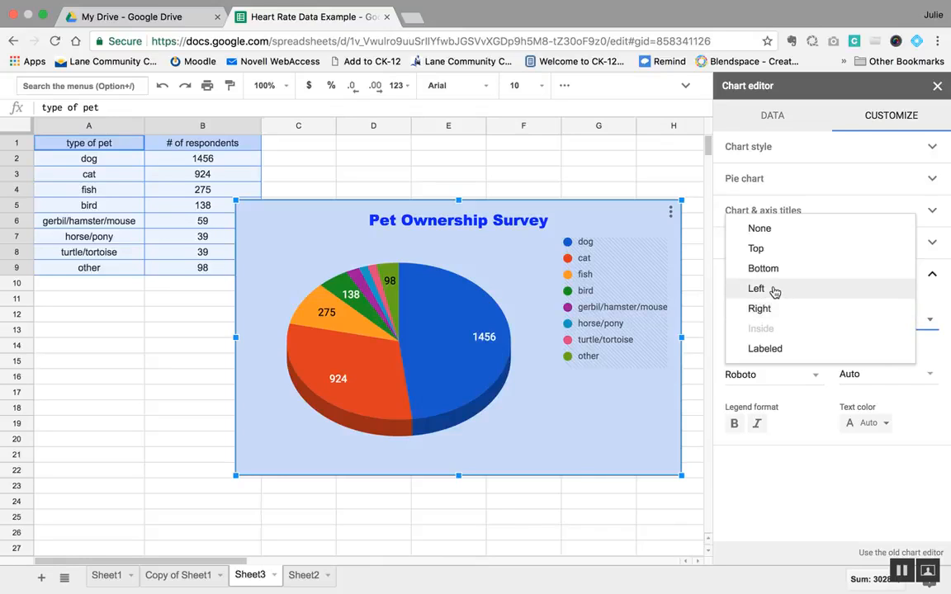
left_click(776, 289)
left_click(771, 319)
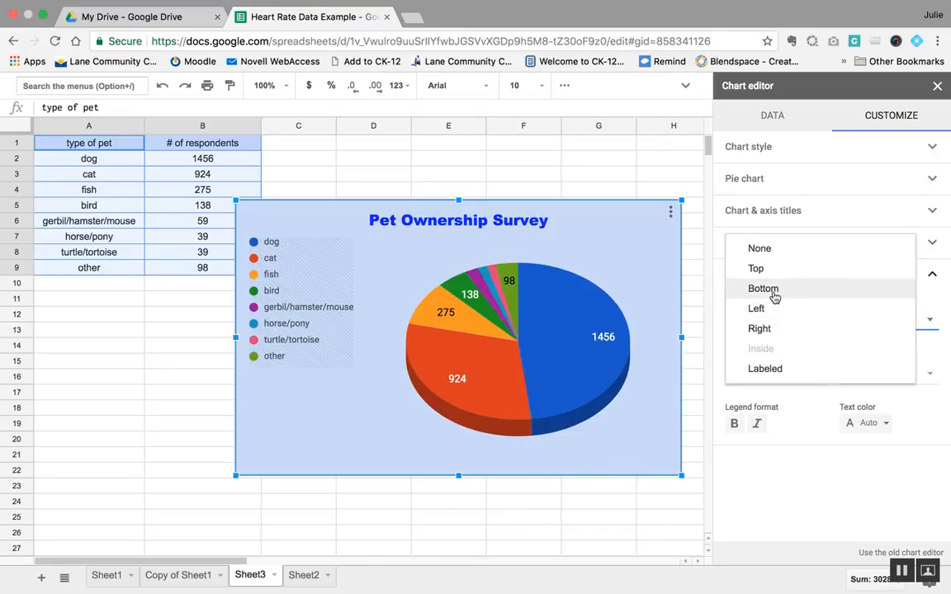
left_click(775, 290)
left_click(777, 322)
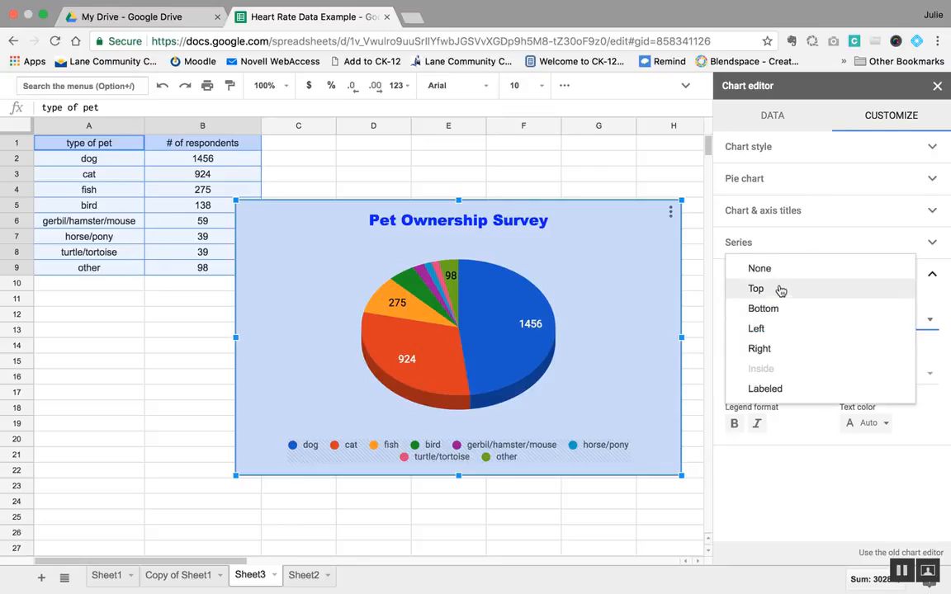
left_click(779, 289)
left_click(774, 324)
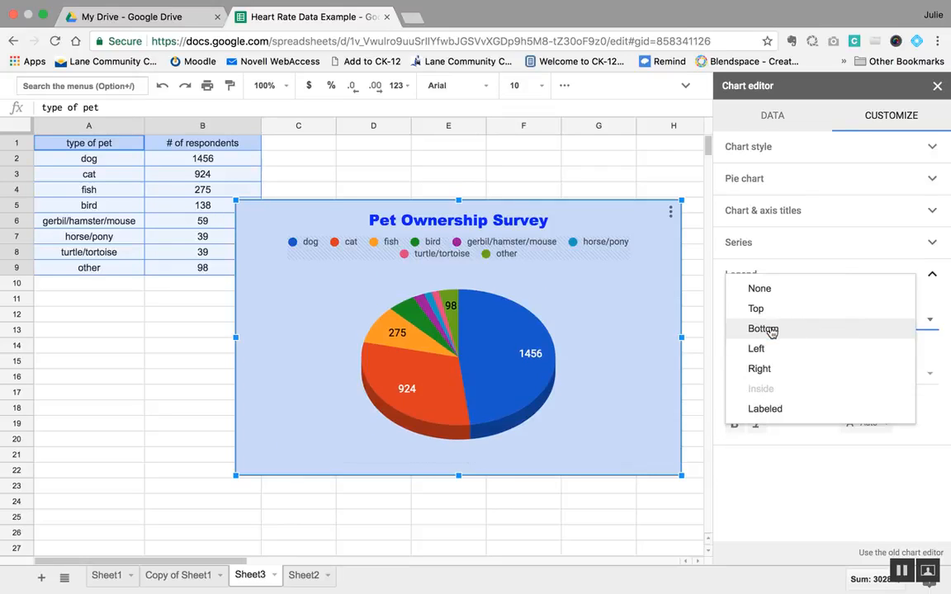
left_click(773, 330)
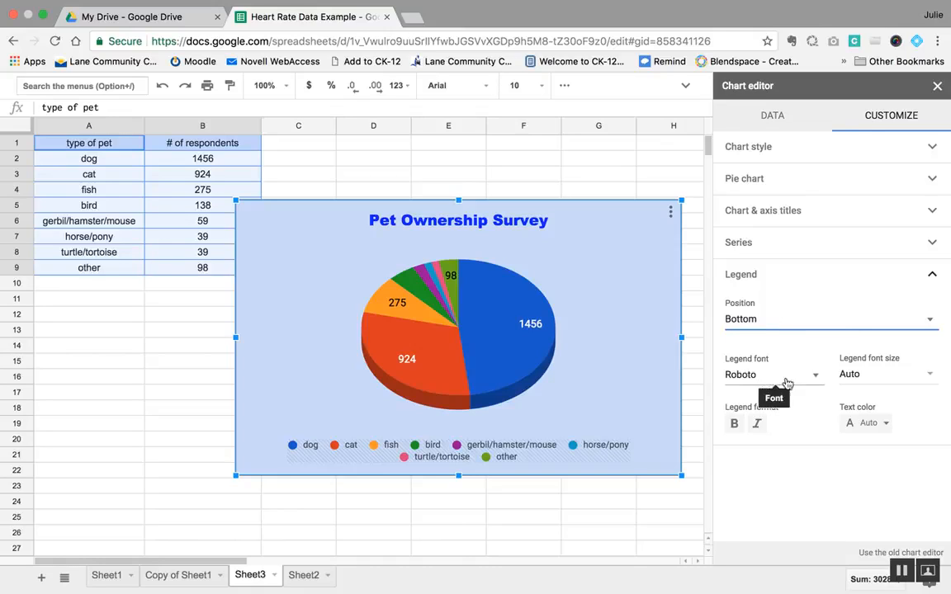
Step: Set the legend font size to 14 and make the legend text bold
left_click(863, 374)
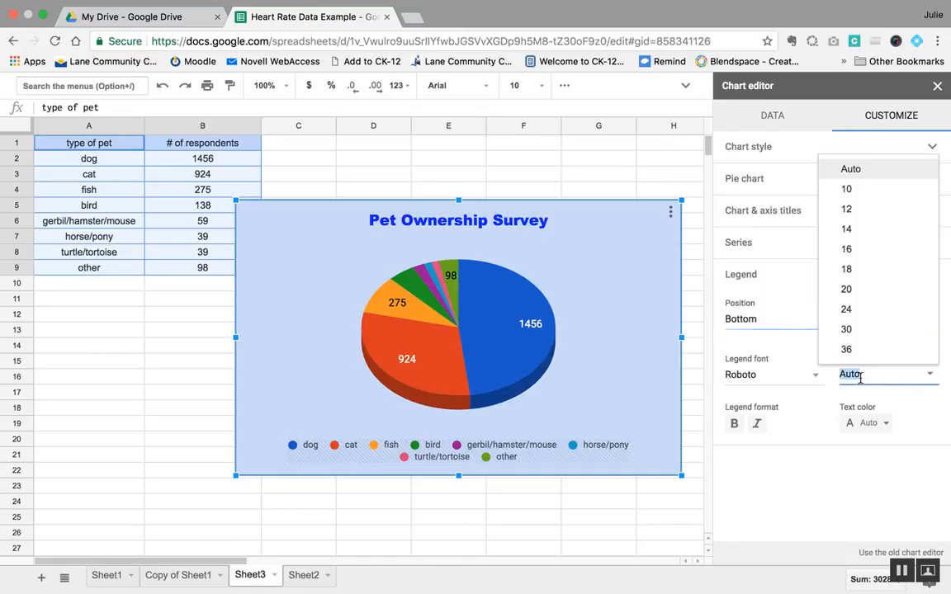
left_click(869, 229)
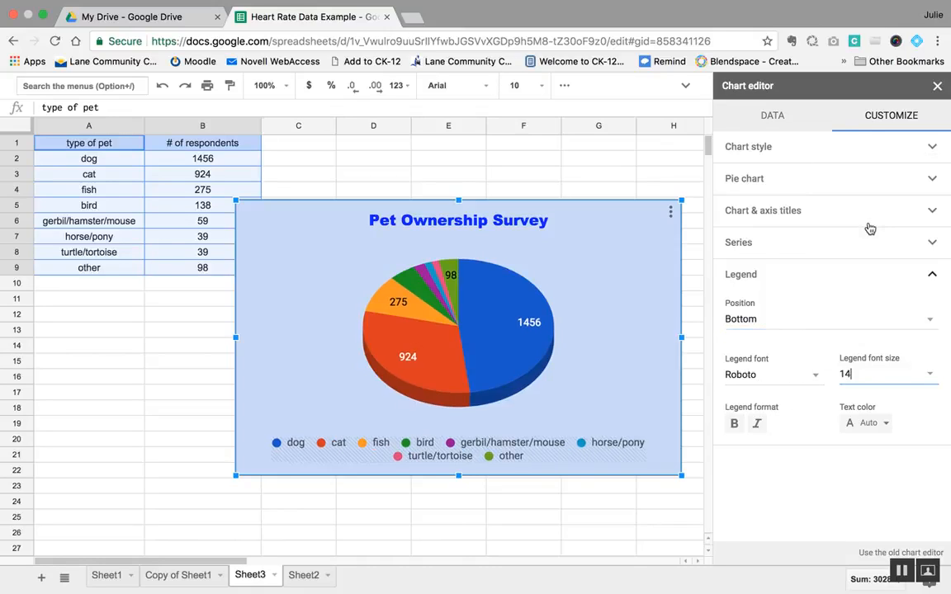
left_click(737, 424)
Step: Try magenta on the legend text and recolor it black
left_click(866, 423)
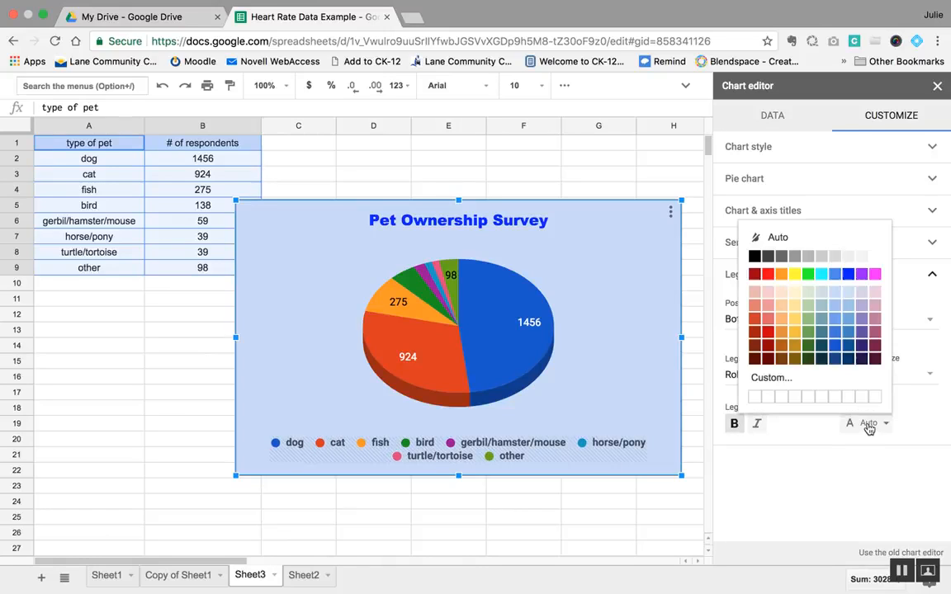
left_click(876, 275)
left_click(860, 425)
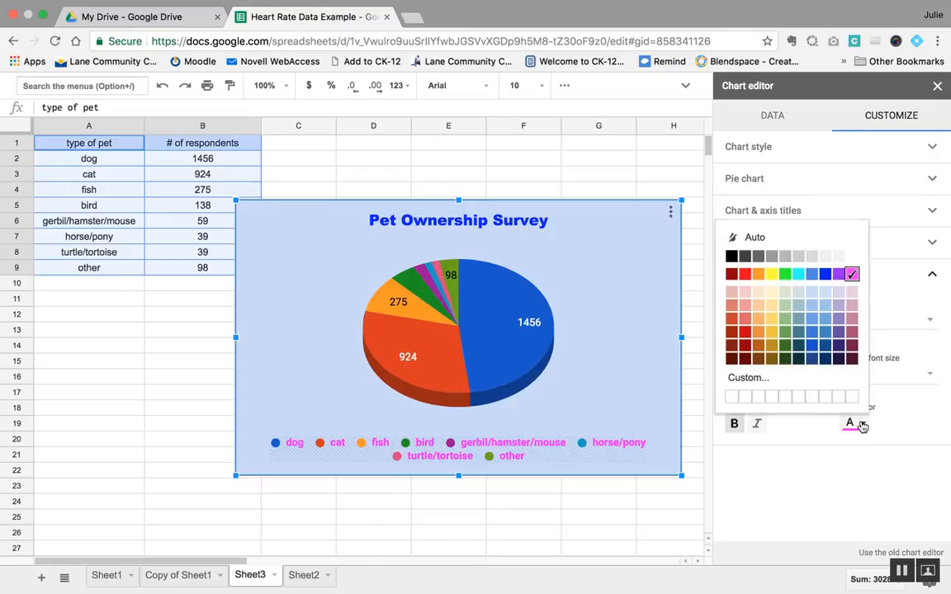
left_click(731, 256)
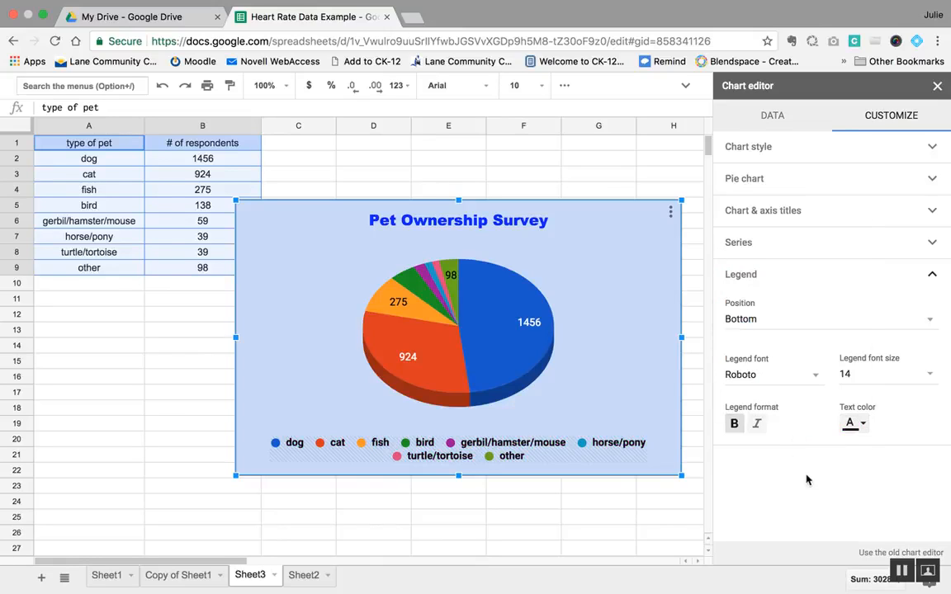
Step: Close the chart editor and move the pie chart beside the data table, with its upper edge near row 2 and starting in column C
left_click(600, 398)
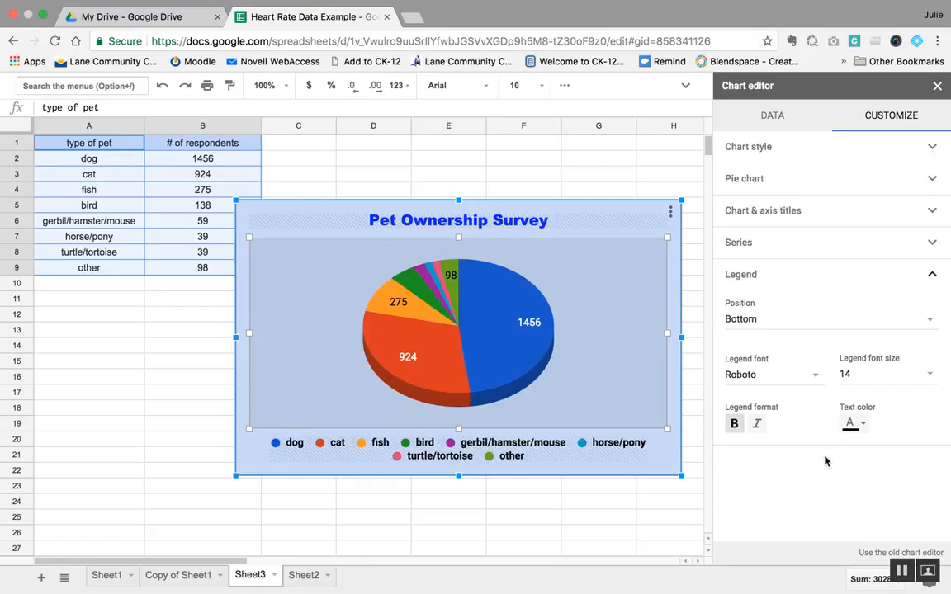
left_click(935, 277)
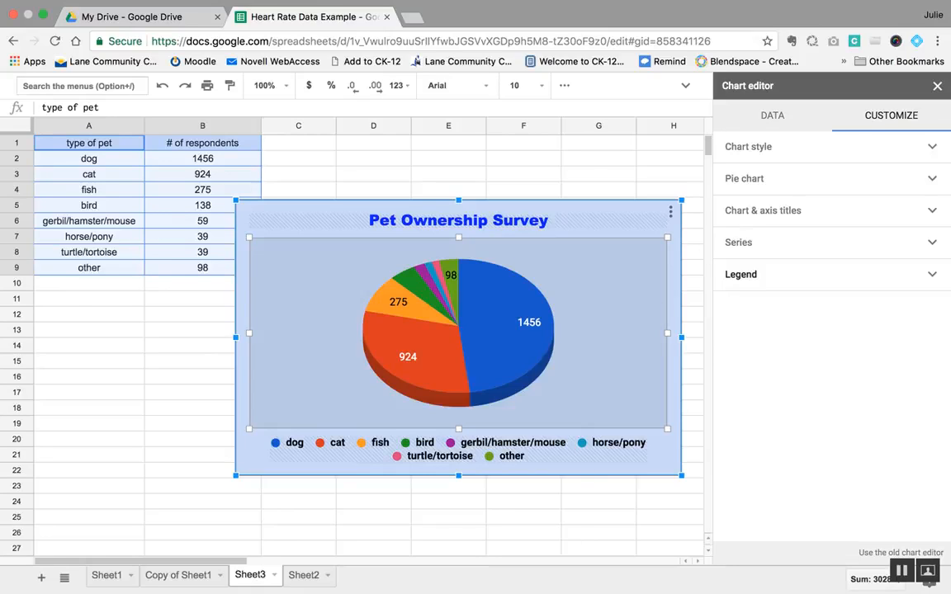
key("Escape")
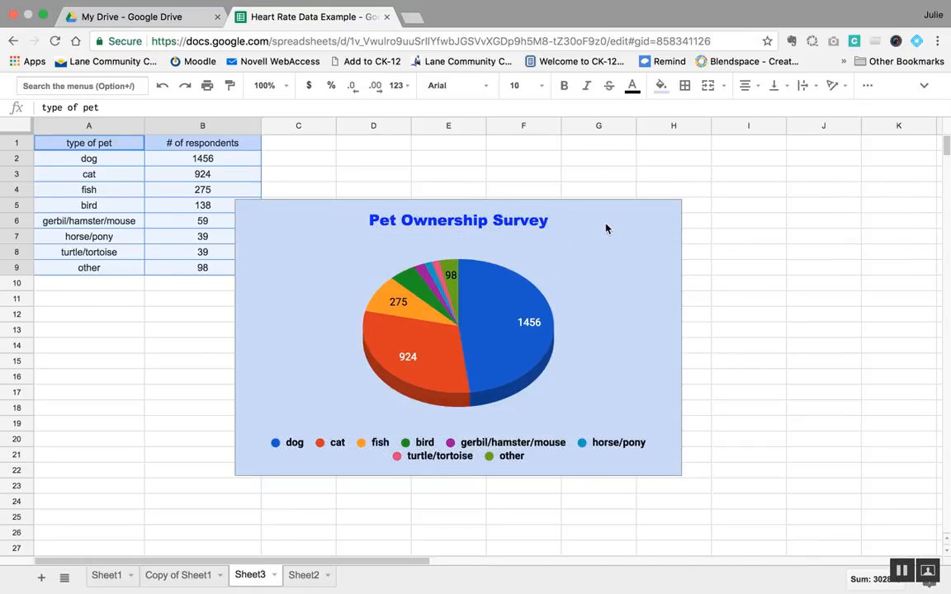
left_click(658, 254)
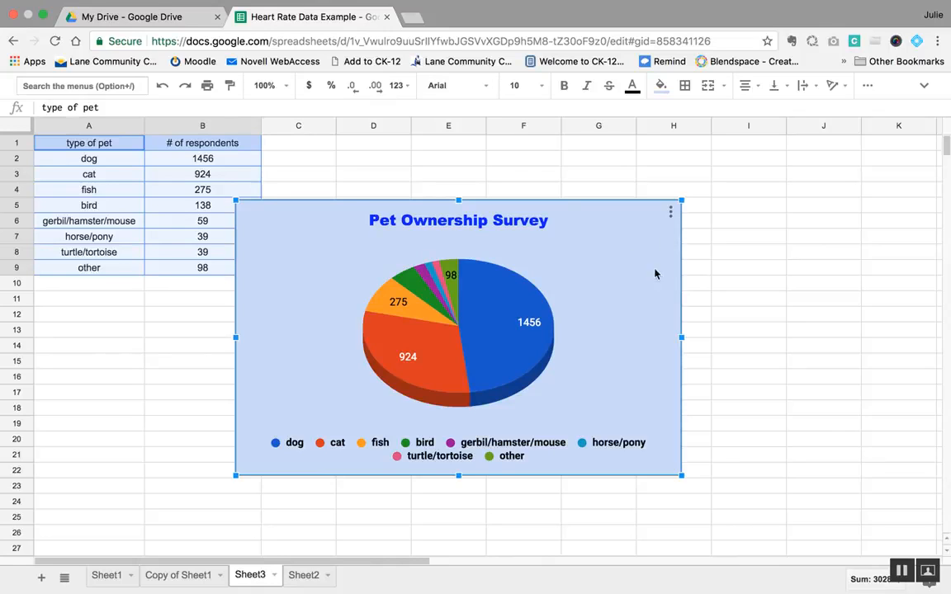
left_click_drag(642, 382, 681, 329)
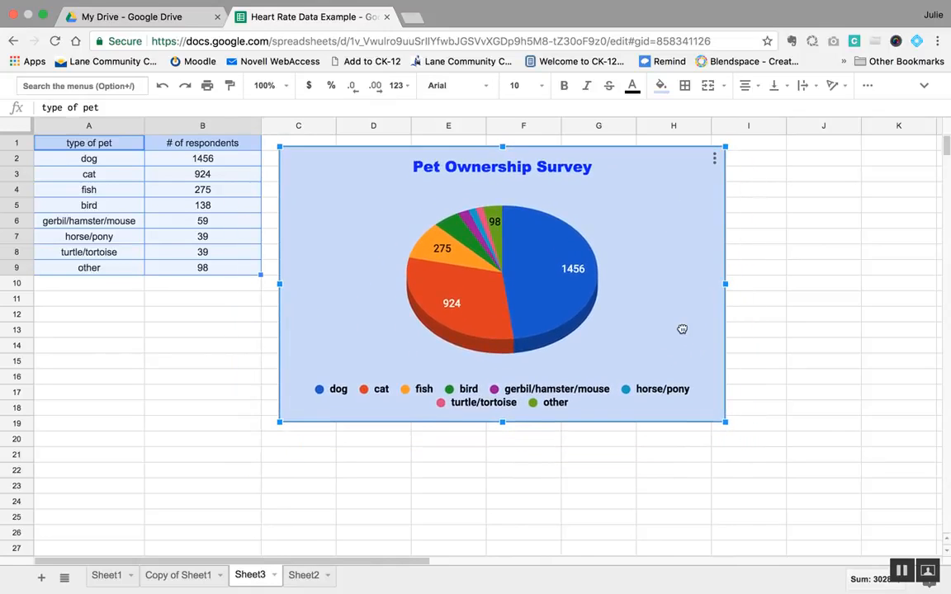
left_click(784, 350)
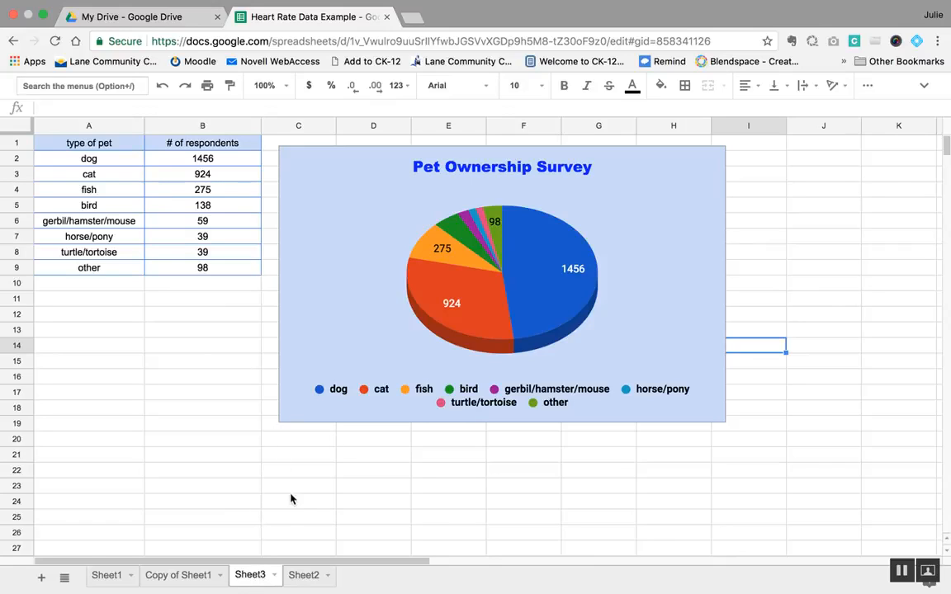
Step: Rename the Sheet3 tab as "pie chart"
double_click(251, 575)
type("pie")
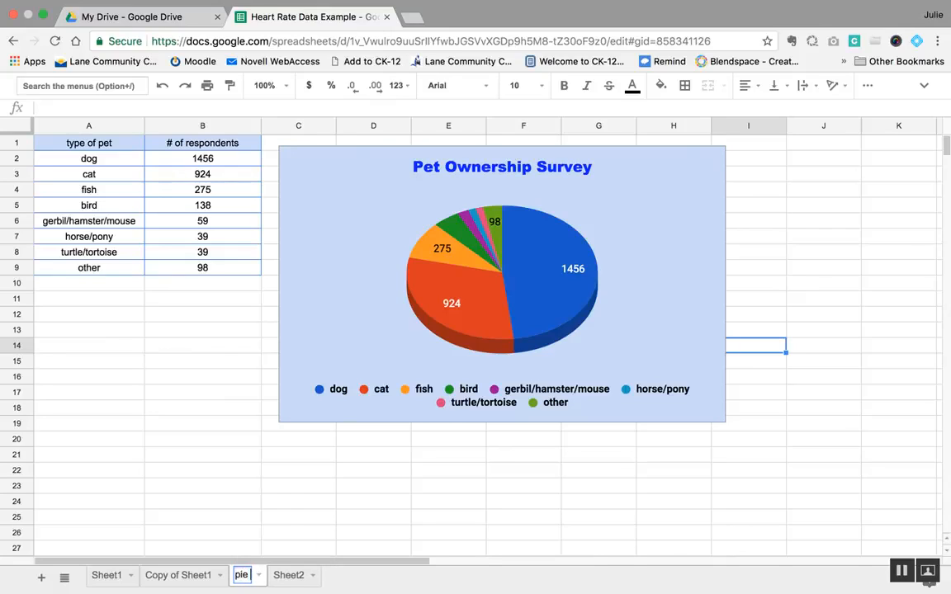
type(" chart")
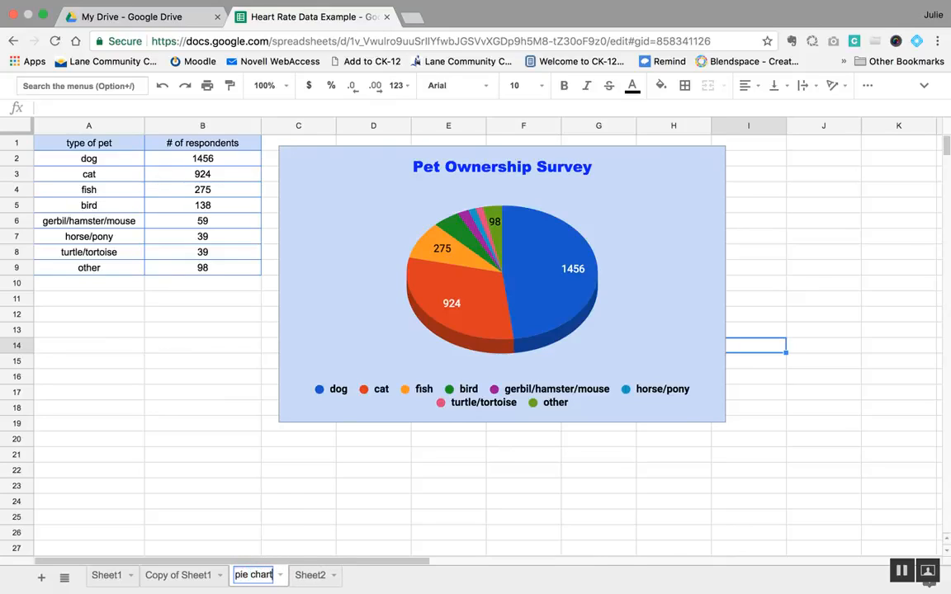
key("Return")
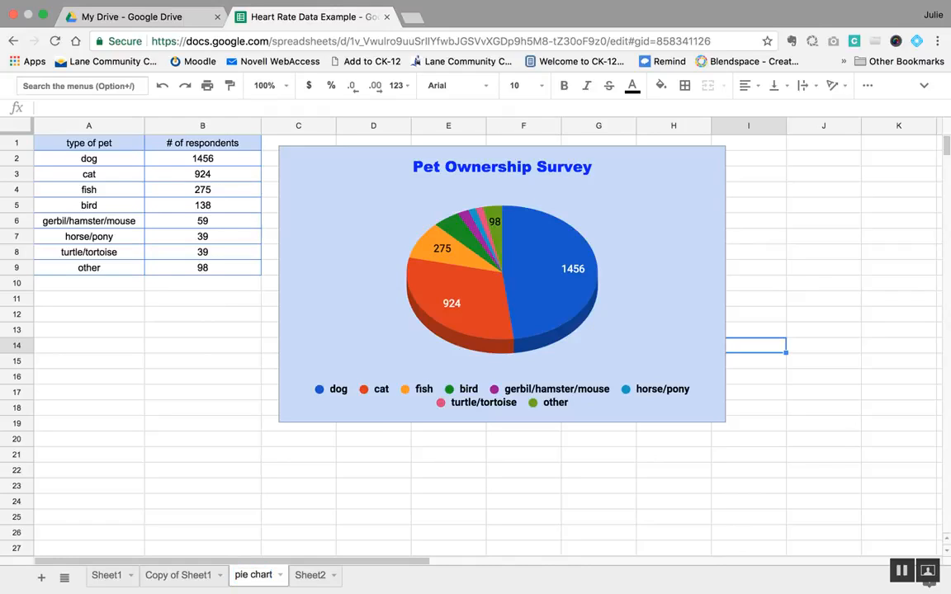